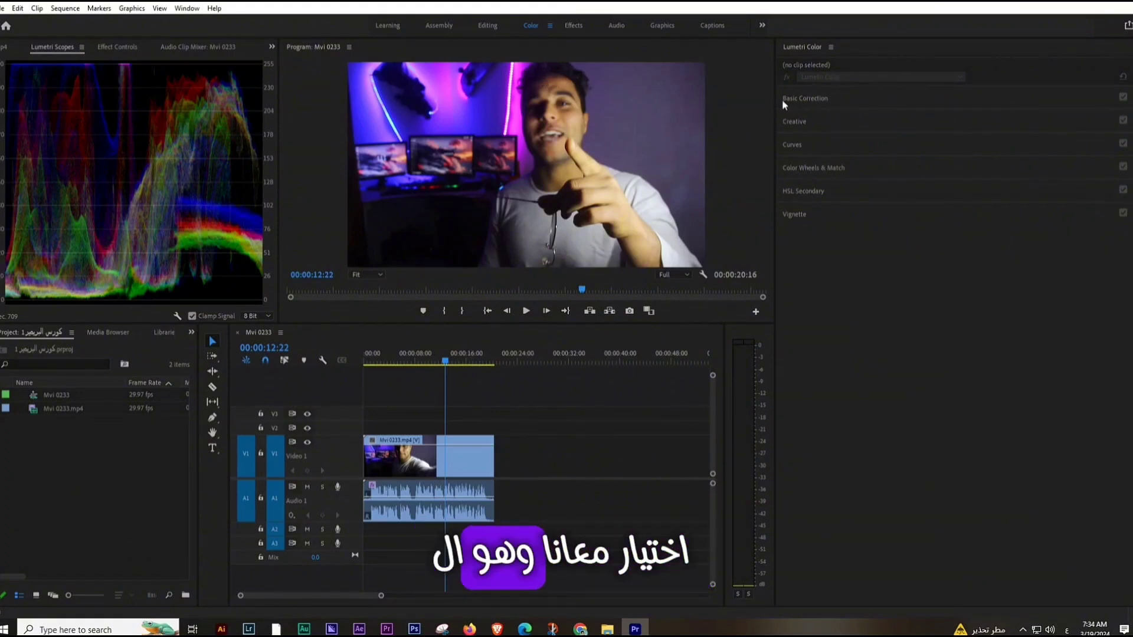
# Select the clip and set Basic Correction white balance to Temperature -24.2 and Tint -2.5
pyautogui.click(813, 98)
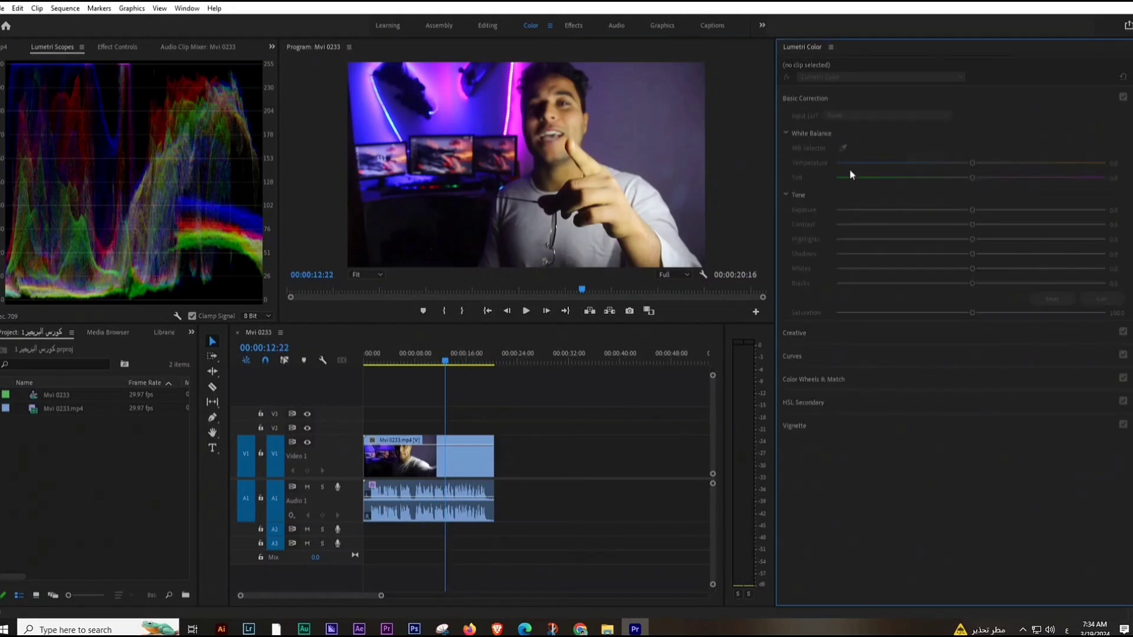
pyautogui.click(469, 471)
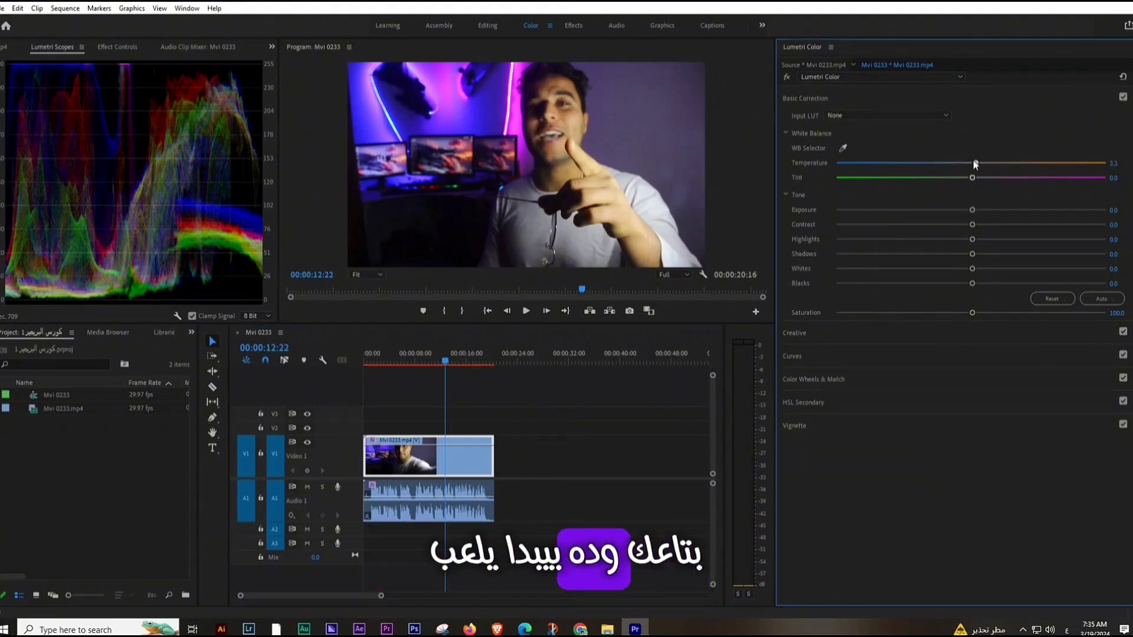
pyautogui.moveTo(972, 162)
pyautogui.mouseDown()
pyautogui.moveTo(951, 163)
pyautogui.moveTo(1001, 167)
pyautogui.moveTo(938, 168)
pyautogui.mouseUp()
pyautogui.click(433, 360)
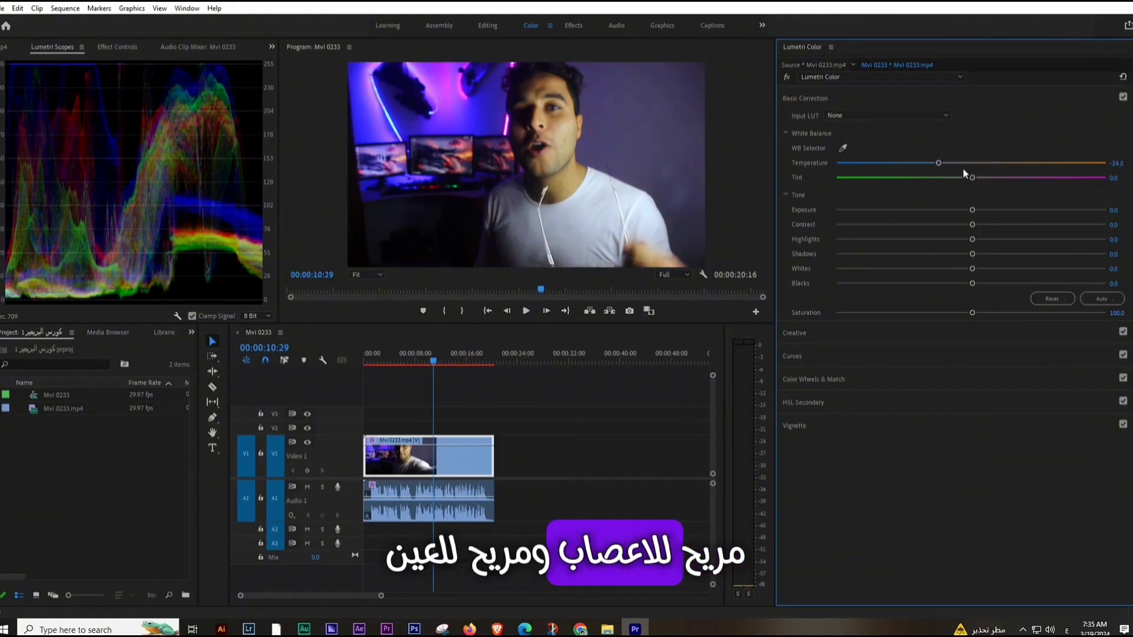
pyautogui.moveTo(971, 178)
pyautogui.mouseDown()
pyautogui.moveTo(991, 189)
pyautogui.moveTo(936, 183)
pyautogui.mouseUp()
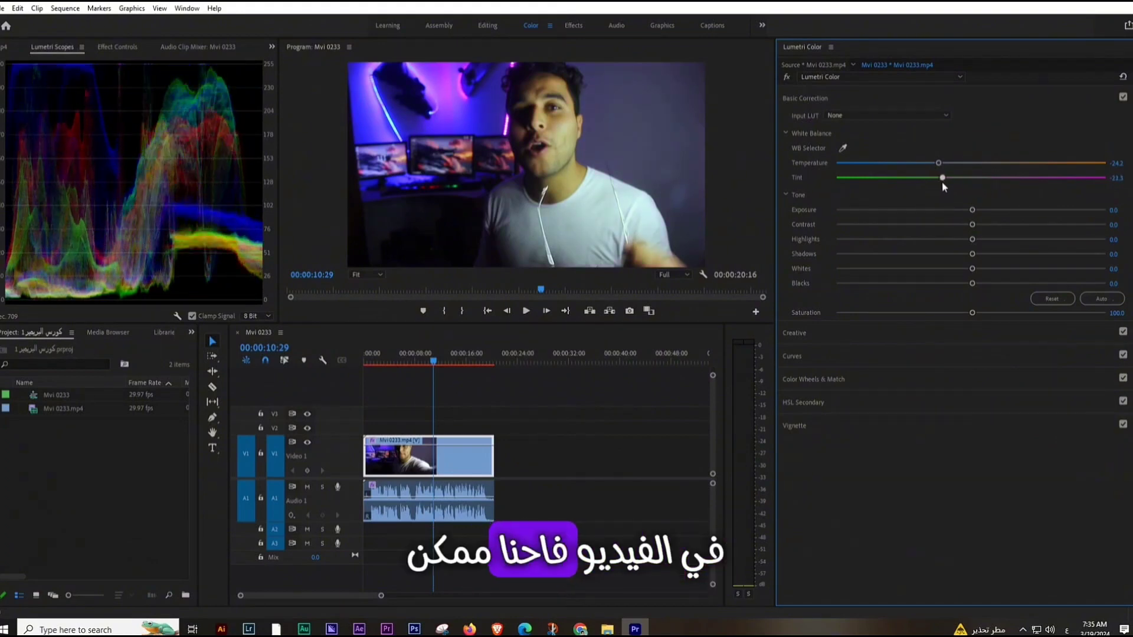
pyautogui.moveTo(942, 182)
pyautogui.mouseDown()
pyautogui.moveTo(973, 183)
pyautogui.moveTo(977, 210)
pyautogui.mouseUp()
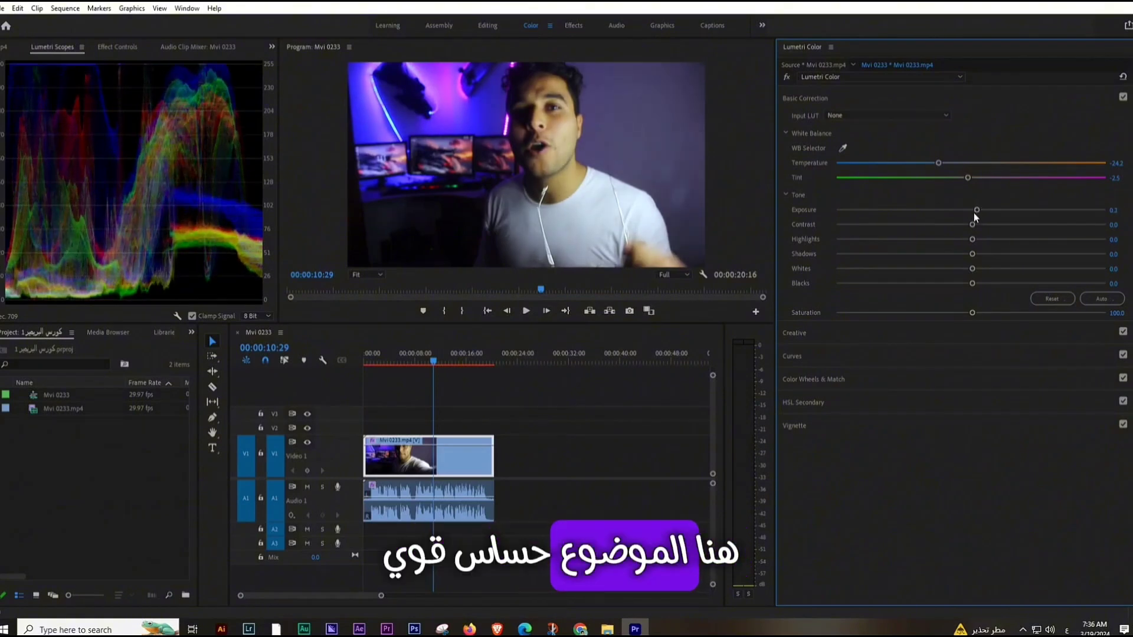
# Set Exposure -0.4, Contrast -12.1 and Highlights 30.4, then preview the clip at 00:00:08:23
pyautogui.moveTo(975, 214); pyautogui.dragTo(961, 211)
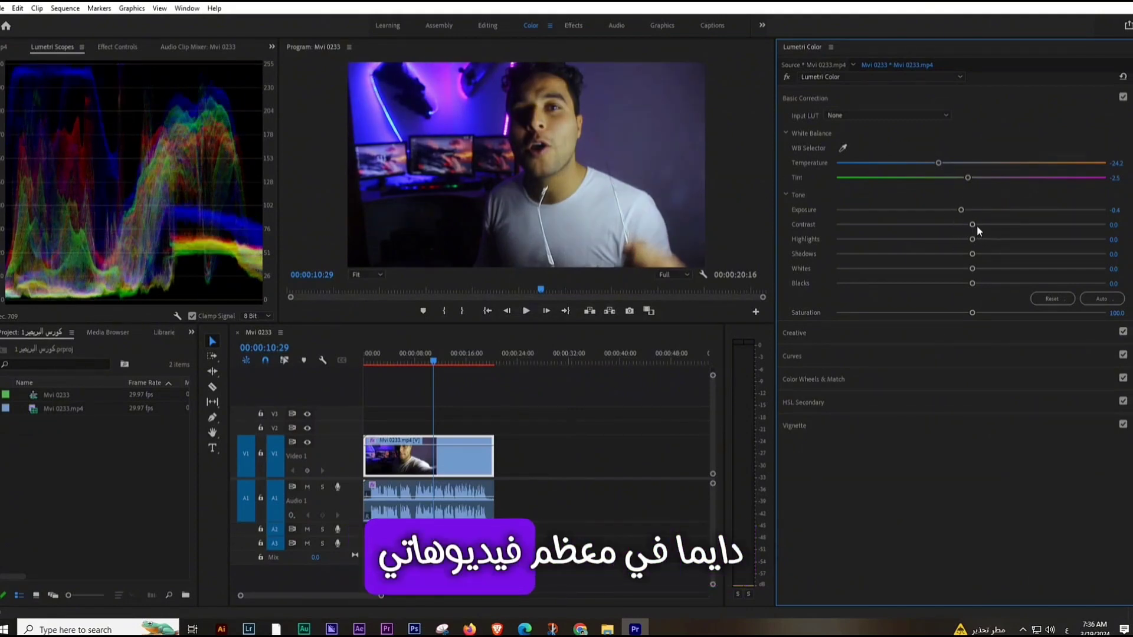
pyautogui.moveTo(973, 224); pyautogui.dragTo(976, 225)
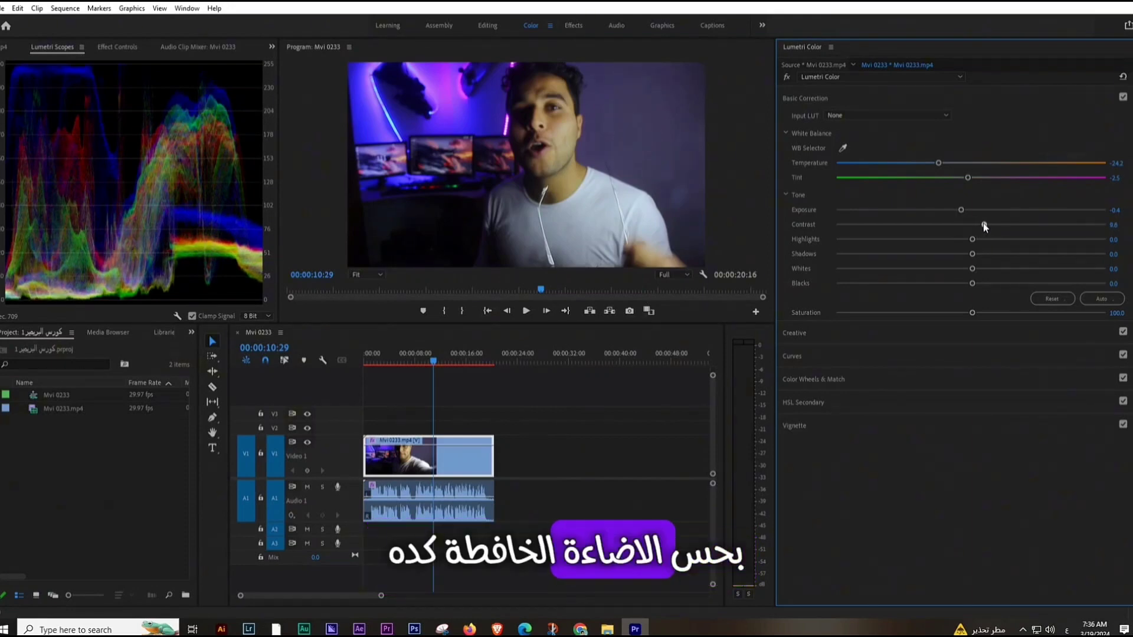
pyautogui.moveTo(982, 224); pyautogui.dragTo(981, 236)
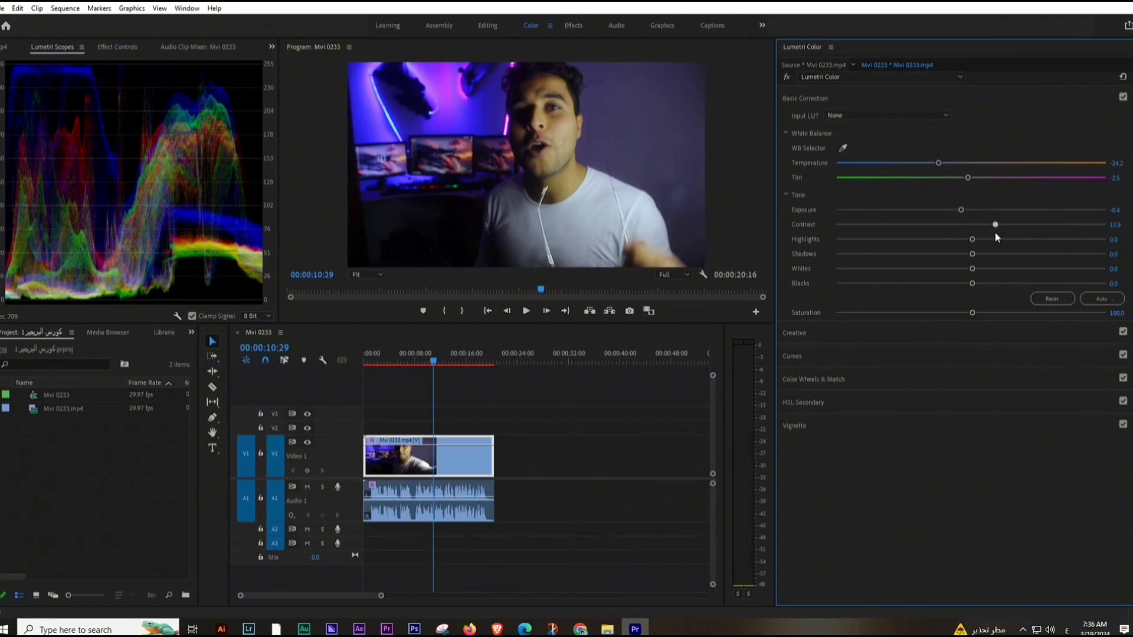
pyautogui.moveTo(998, 231); pyautogui.dragTo(954, 227)
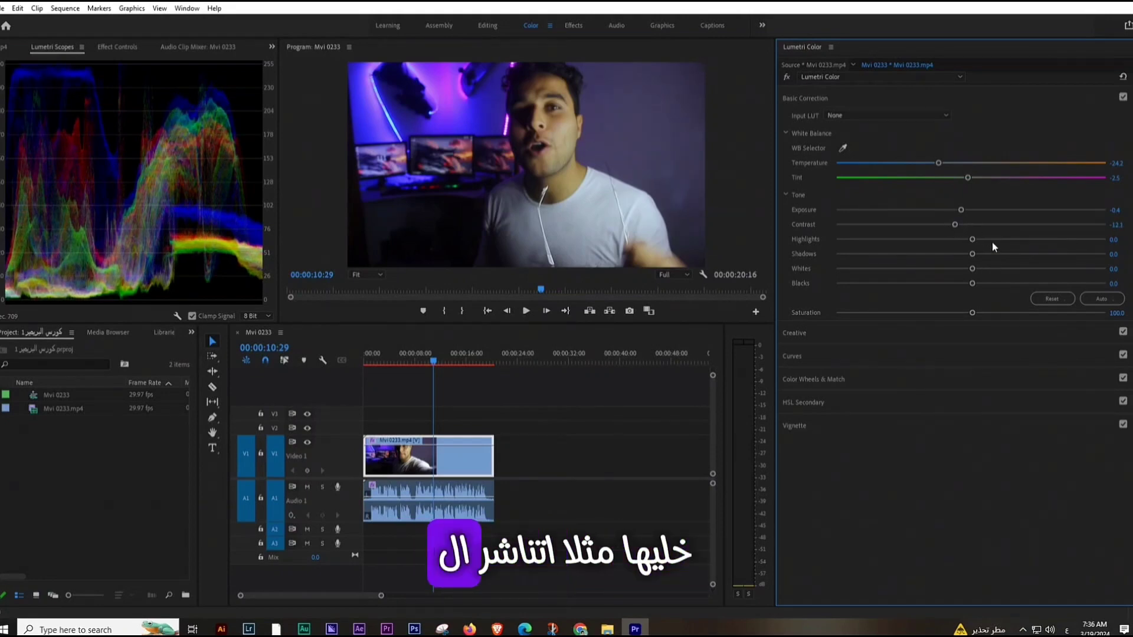
pyautogui.moveTo(973, 239); pyautogui.dragTo(1011, 241)
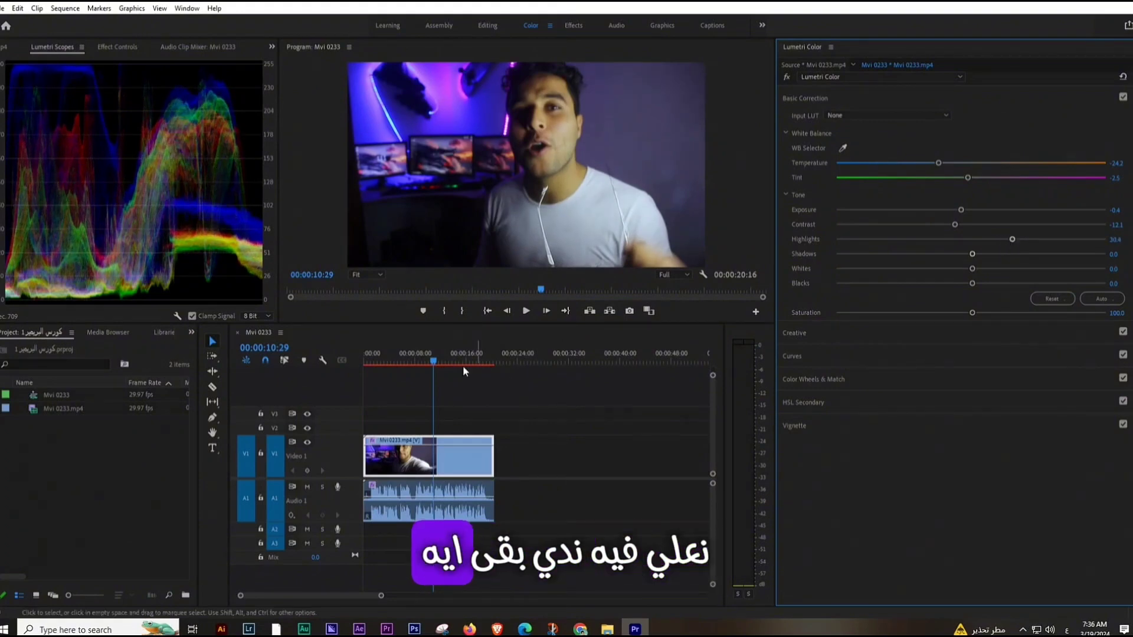
pyautogui.moveTo(432, 361); pyautogui.dragTo(420, 364)
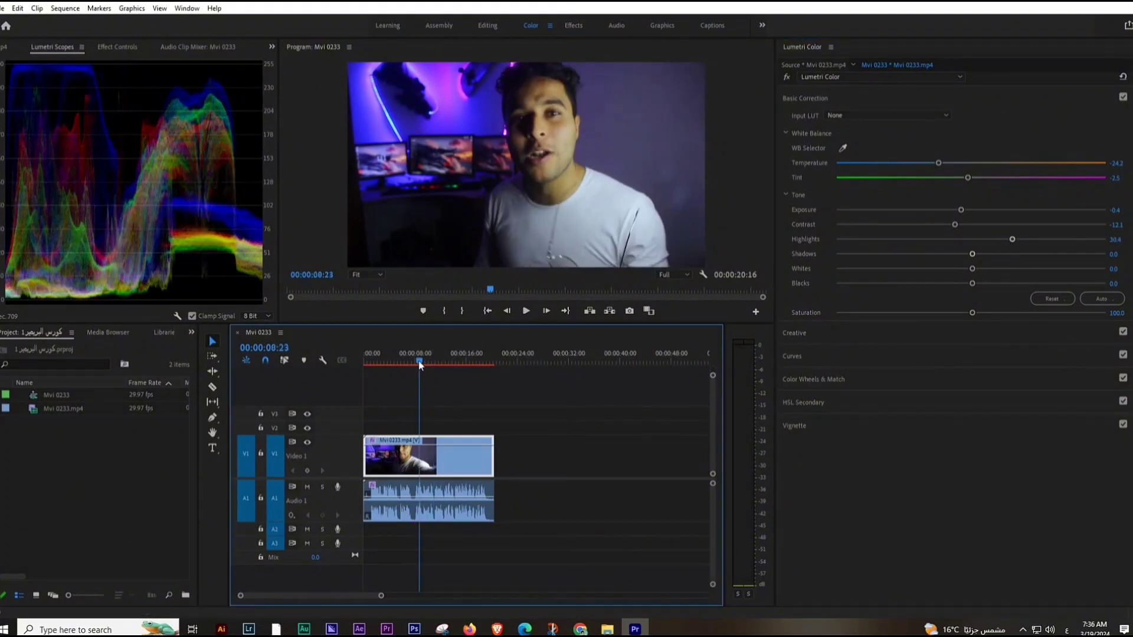
# Raise Highlights to 36.7 and lift Shadows to 26.3
pyautogui.moveTo(1012, 240); pyautogui.dragTo(1021, 240)
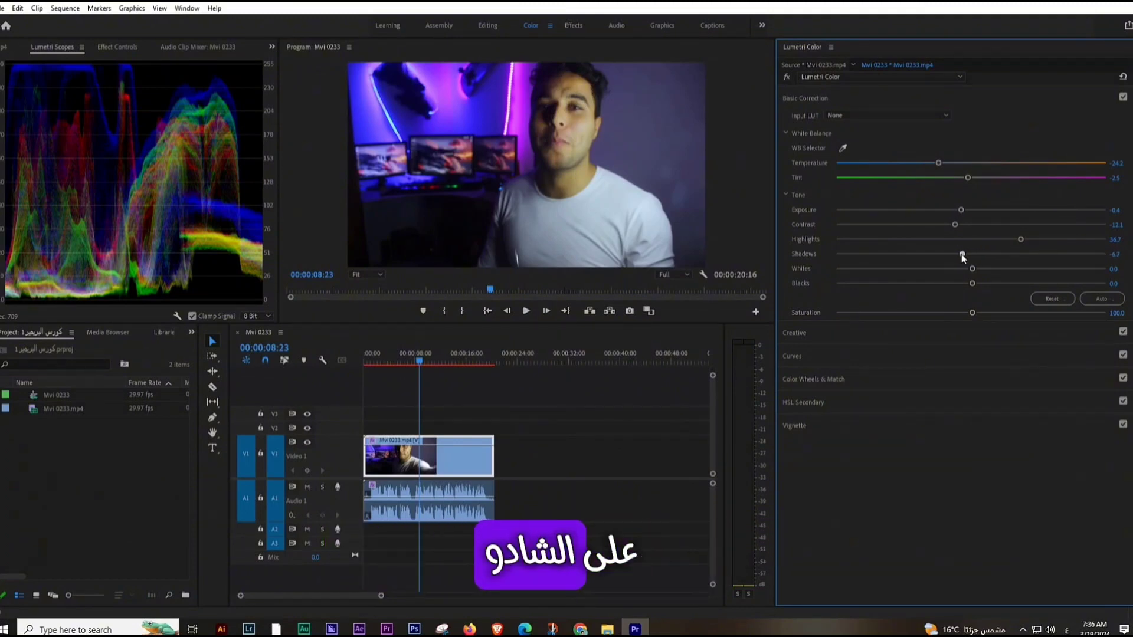
pyautogui.moveTo(963, 256); pyautogui.dragTo(965, 257)
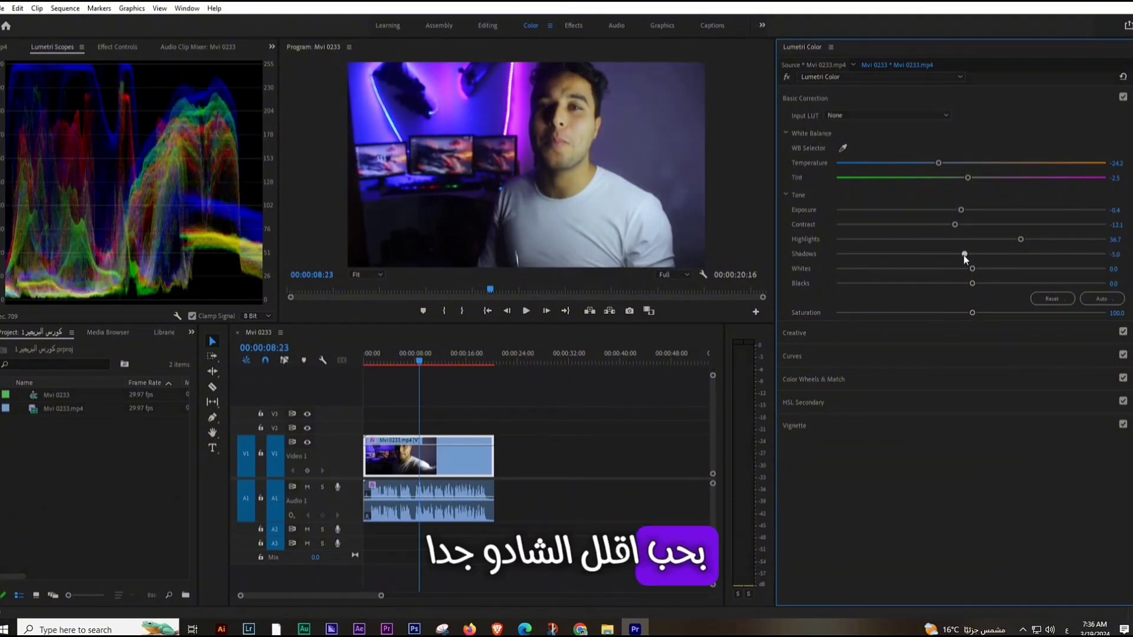
pyautogui.moveTo(965, 258); pyautogui.dragTo(942, 255)
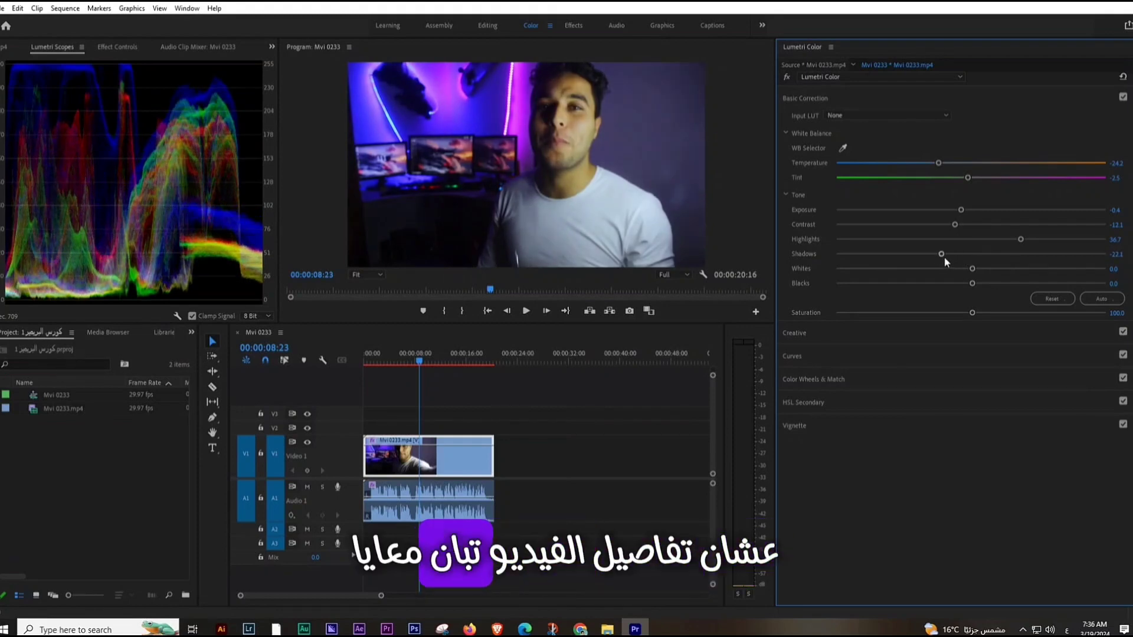
pyautogui.moveTo(960, 256); pyautogui.dragTo(1010, 256)
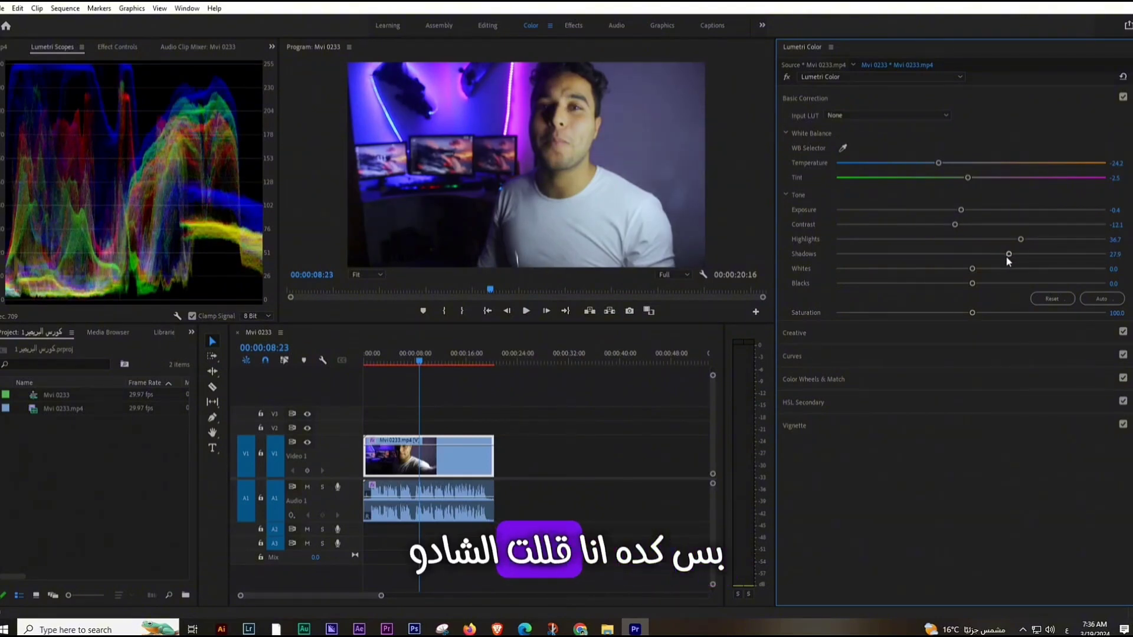
pyautogui.moveTo(1007, 256); pyautogui.dragTo(947, 275)
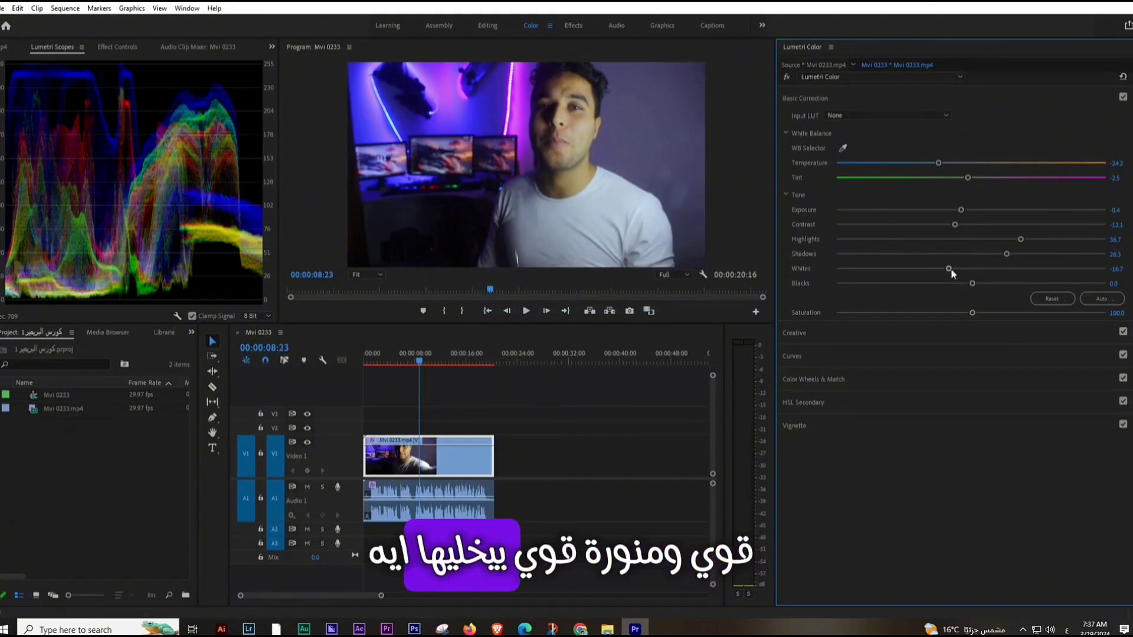
# Lower Whites to -20.8 and darken Blacks to about -9.8
pyautogui.moveTo(948, 269); pyautogui.dragTo(941, 270)
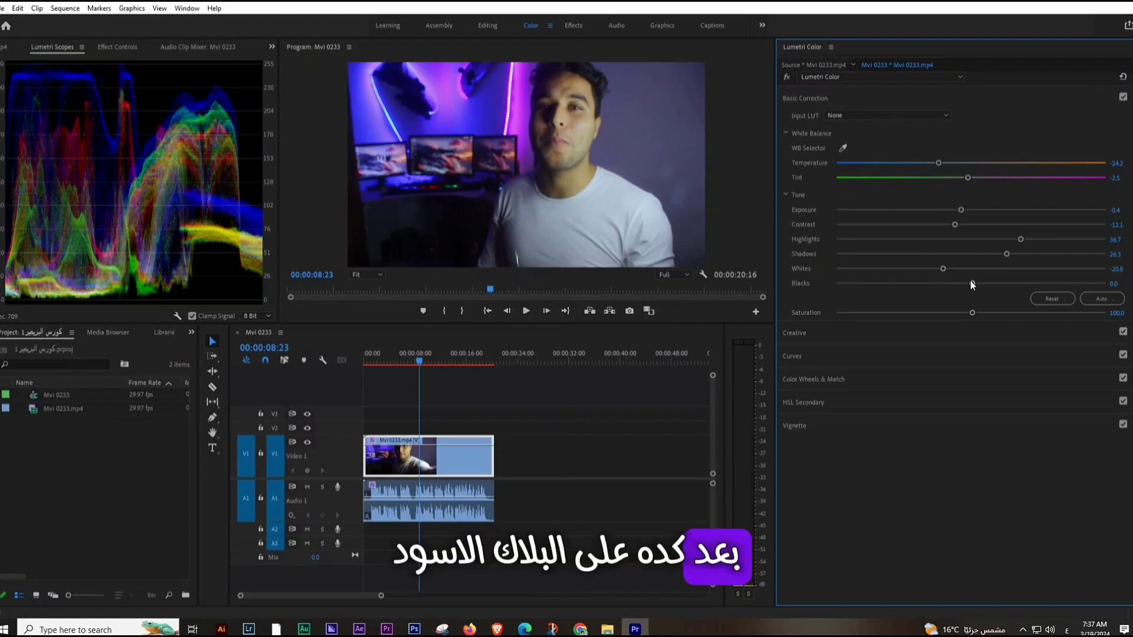
pyautogui.moveTo(972, 283); pyautogui.dragTo(937, 284)
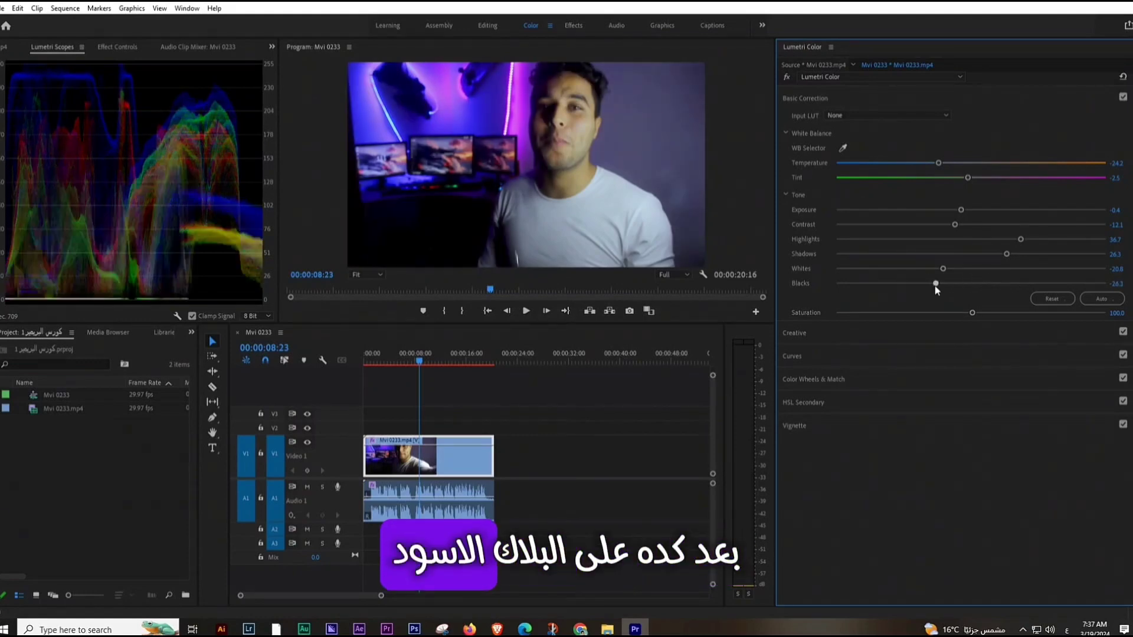
pyautogui.click(971, 284)
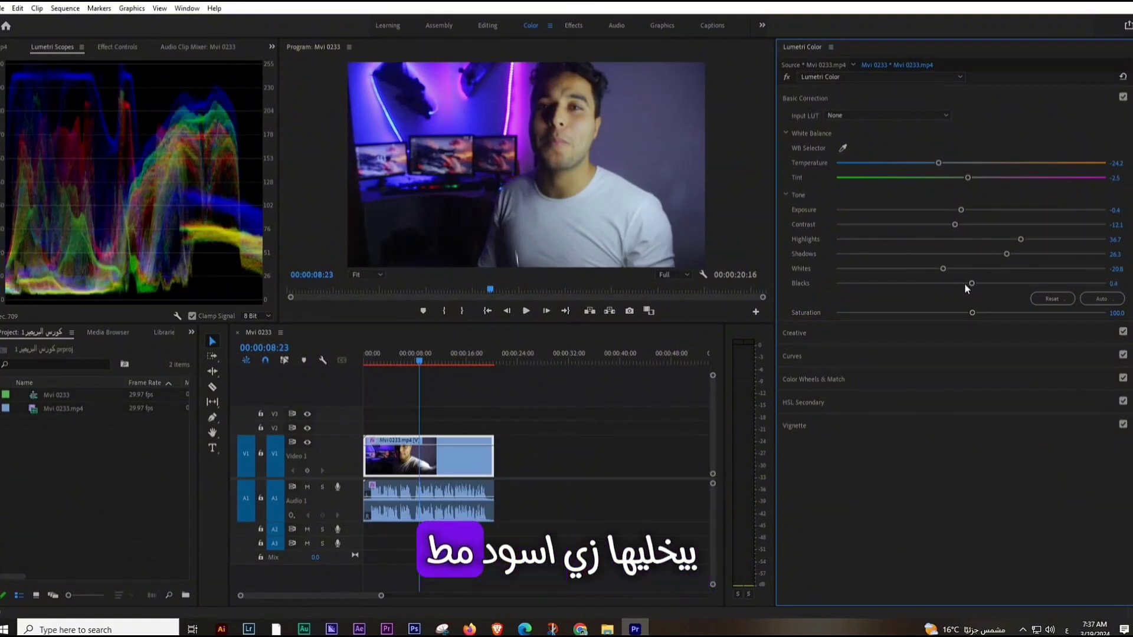
pyautogui.moveTo(964, 284); pyautogui.dragTo(957, 283)
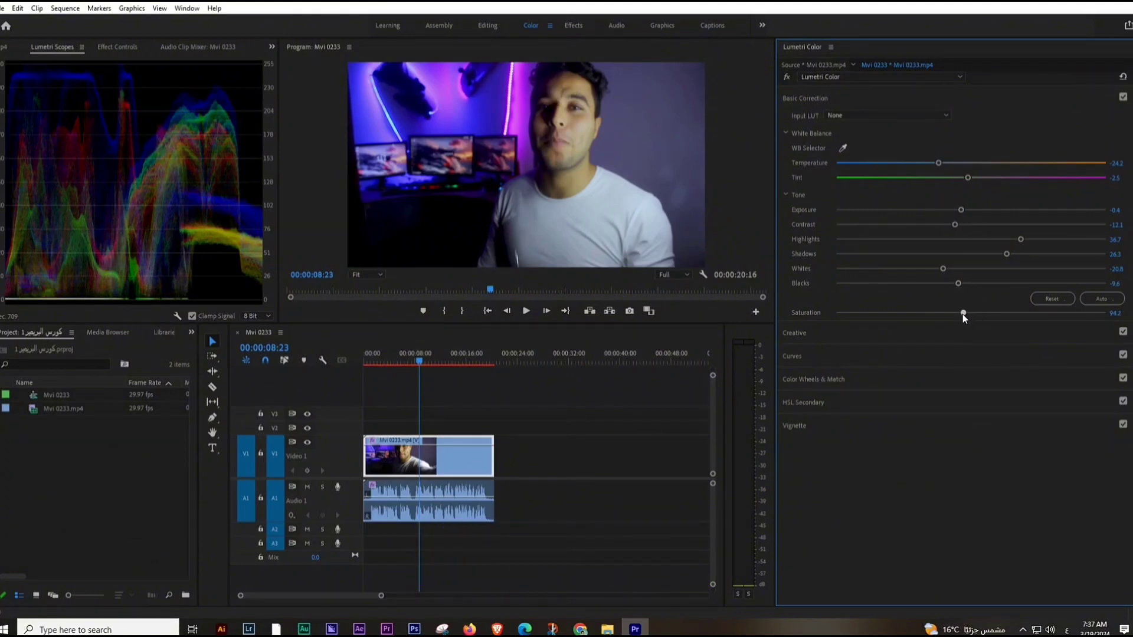
# Adjust the Basic Correction Saturation slider, settling at 114.6
pyautogui.moveTo(971, 317); pyautogui.dragTo(953, 321)
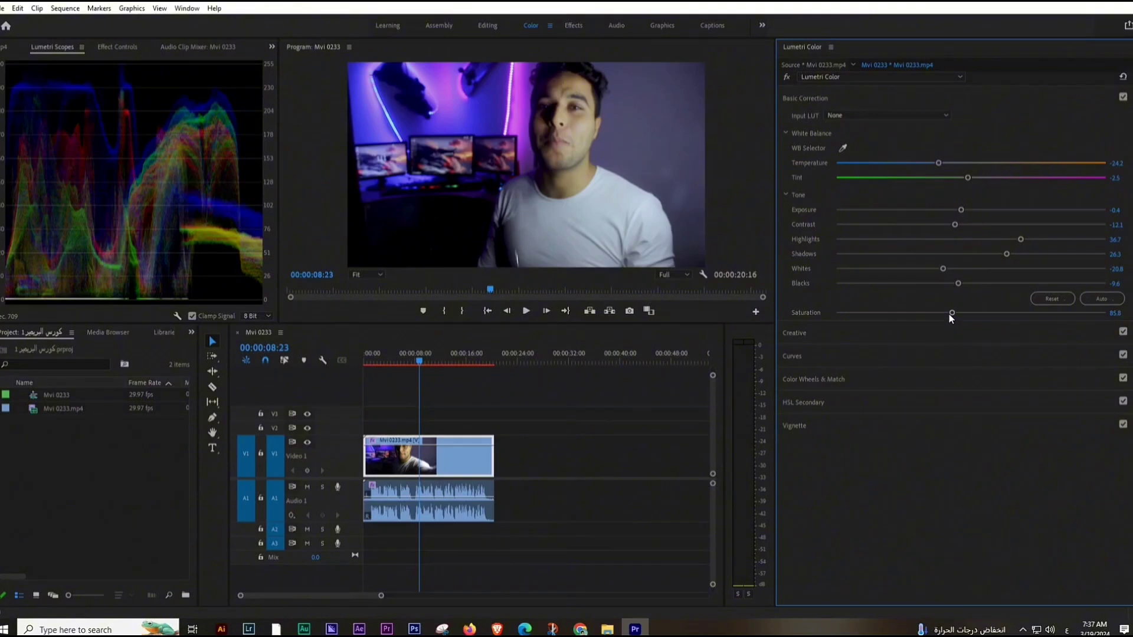
pyautogui.moveTo(948, 314)
pyautogui.mouseDown()
pyautogui.moveTo(1001, 316)
pyautogui.moveTo(848, 314)
pyautogui.moveTo(1010, 321)
pyautogui.moveTo(848, 314)
pyautogui.moveTo(1008, 338)
pyautogui.mouseUp()
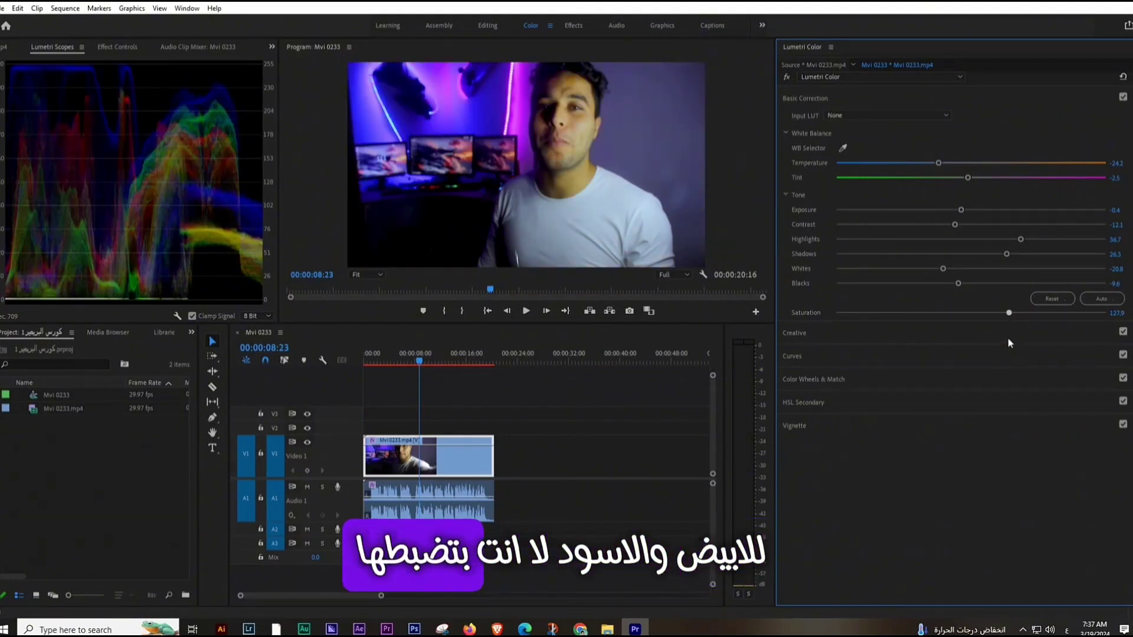
pyautogui.moveTo(1004, 339)
pyautogui.mouseDown()
pyautogui.moveTo(991, 341)
pyautogui.moveTo(990, 311)
pyautogui.mouseUp()
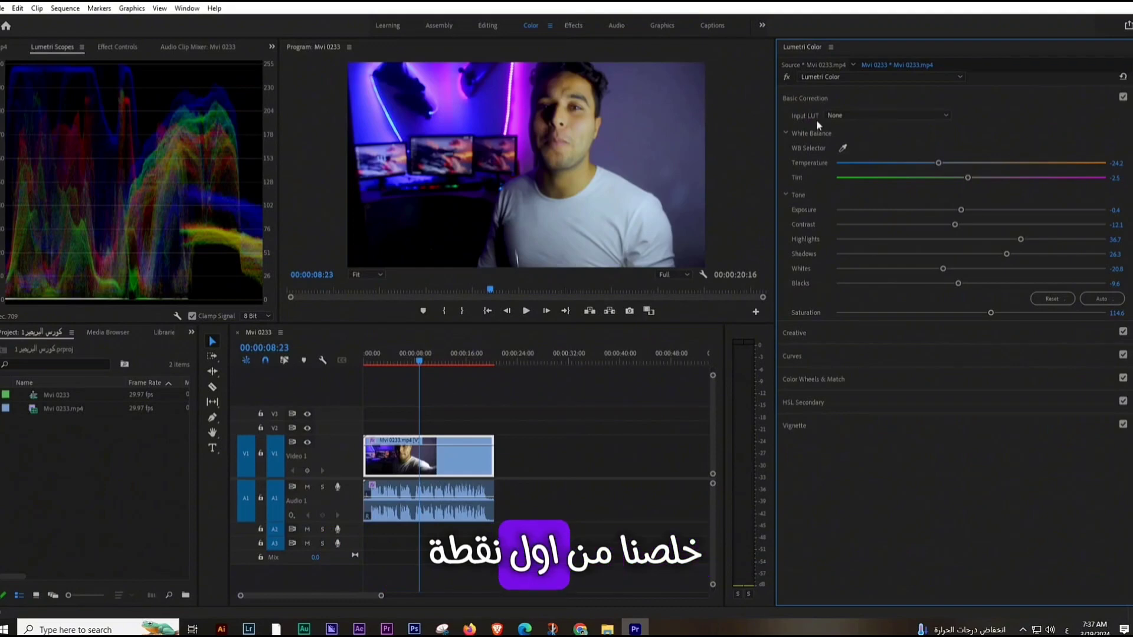
# Switch from Basic Correction to the Creative section and add Sharpen of 30.0
pyautogui.click(827, 95)
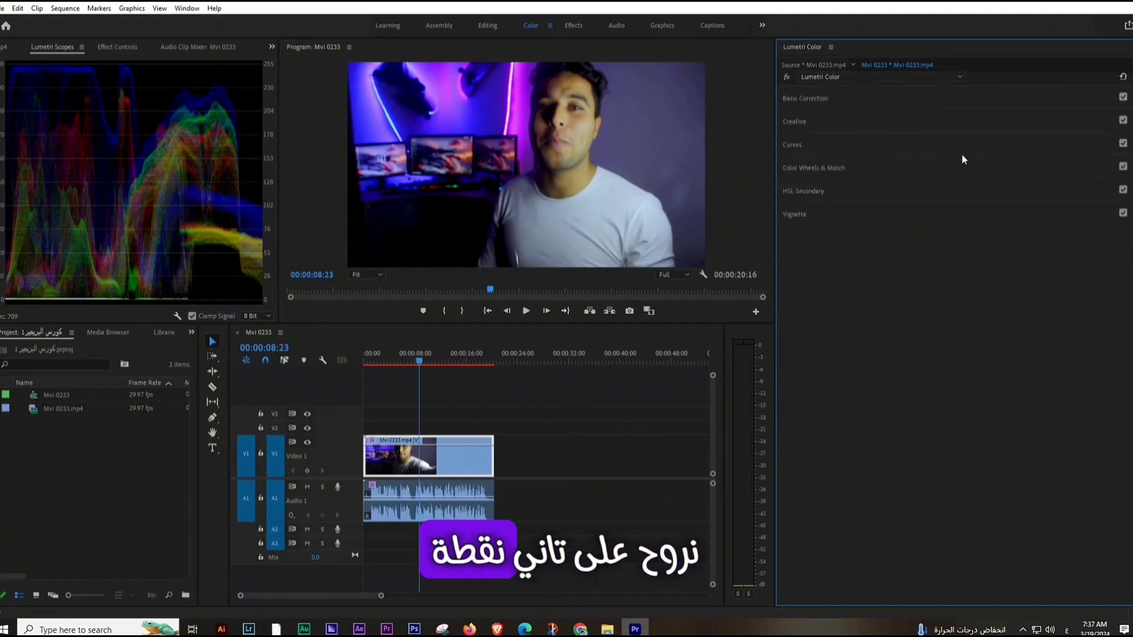
pyautogui.click(873, 121)
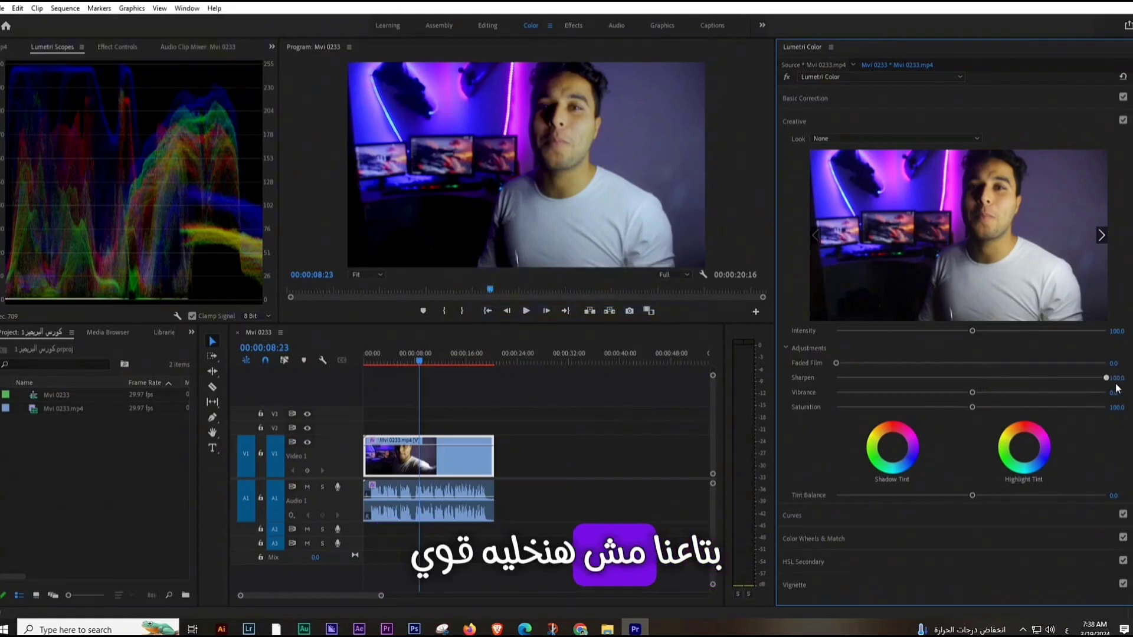
pyautogui.moveTo(983, 381)
pyautogui.mouseDown()
pyautogui.moveTo(1006, 391)
pyautogui.moveTo(1013, 378)
pyautogui.mouseUp()
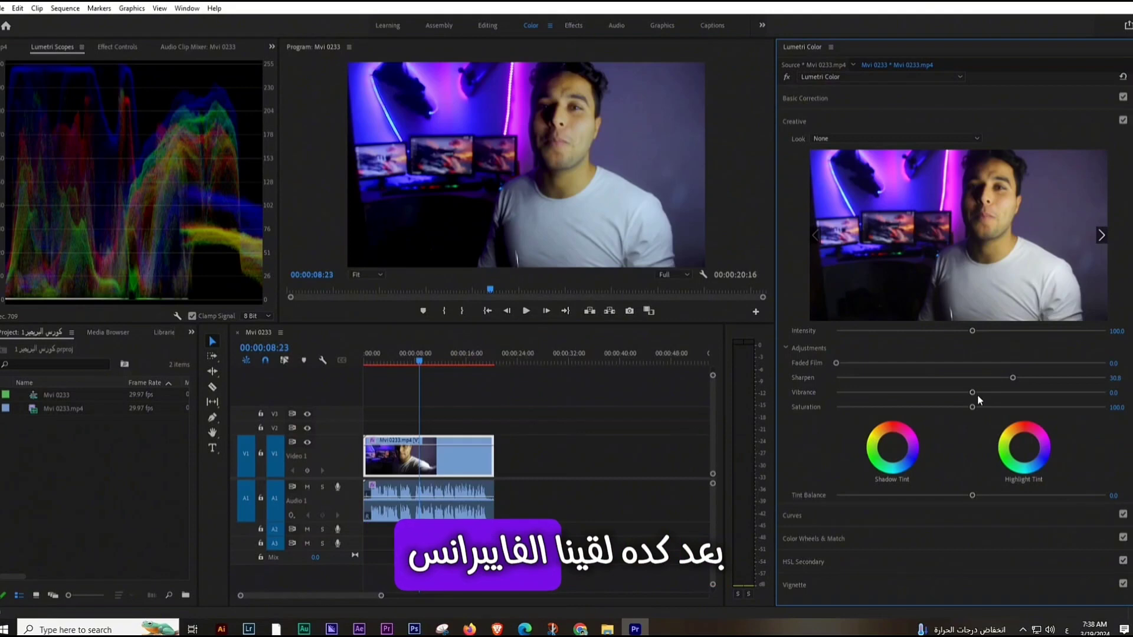
# Set Vibrance to 15.0, Saturation to 113.3 and Tint Balance to 11.2
pyautogui.moveTo(972, 393); pyautogui.dragTo(978, 392)
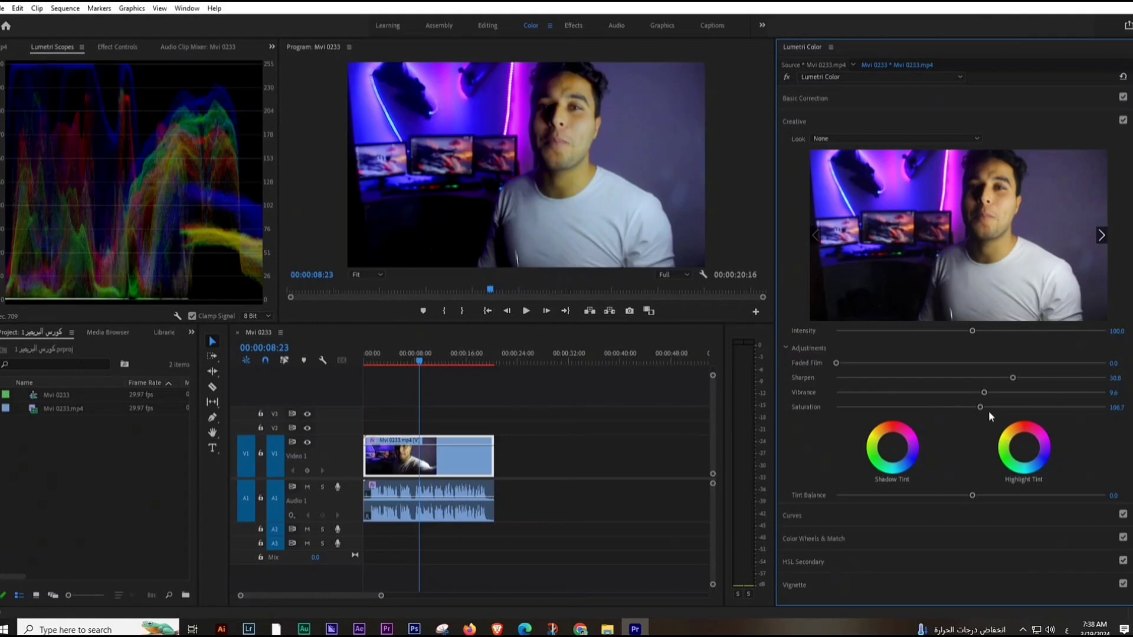
pyautogui.moveTo(986, 415); pyautogui.dragTo(987, 408)
pyautogui.click(991, 393)
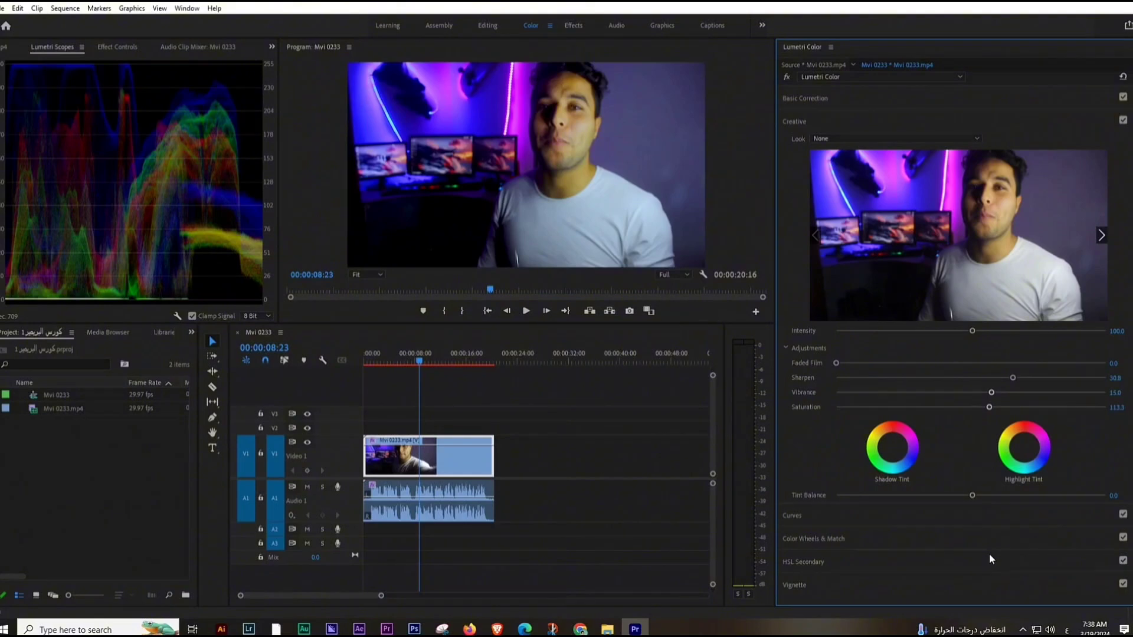
pyautogui.click(987, 493)
pyautogui.click(985, 498)
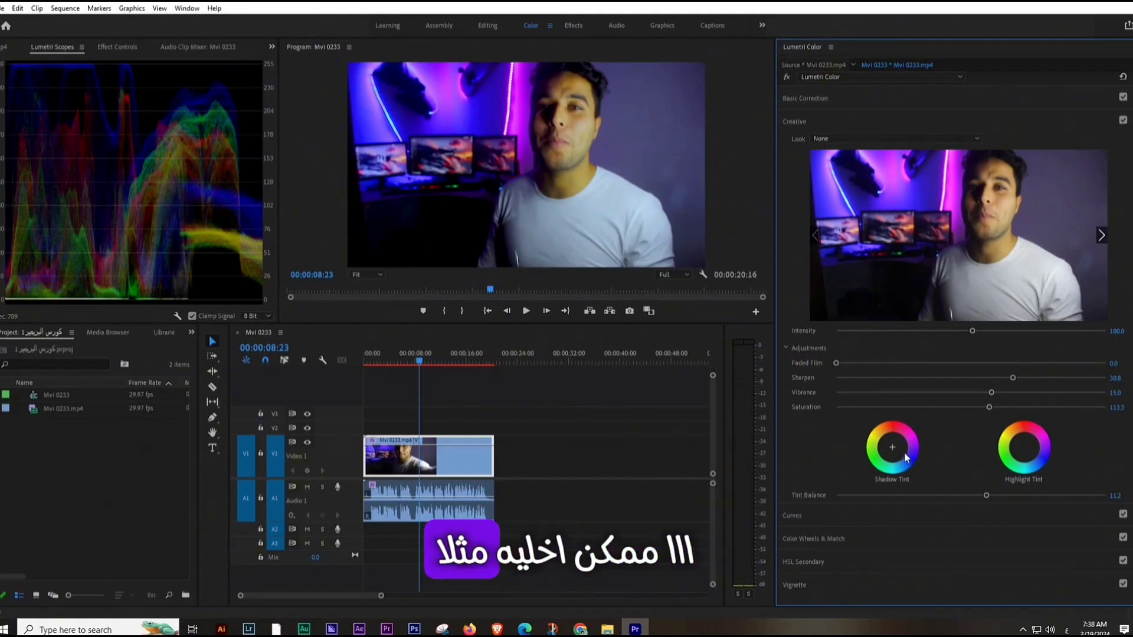
# Apply a light tint in the Shadow Tint wheel and lower Tint Balance from 11.2
pyautogui.moveTo(907, 457); pyautogui.dragTo(899, 456)
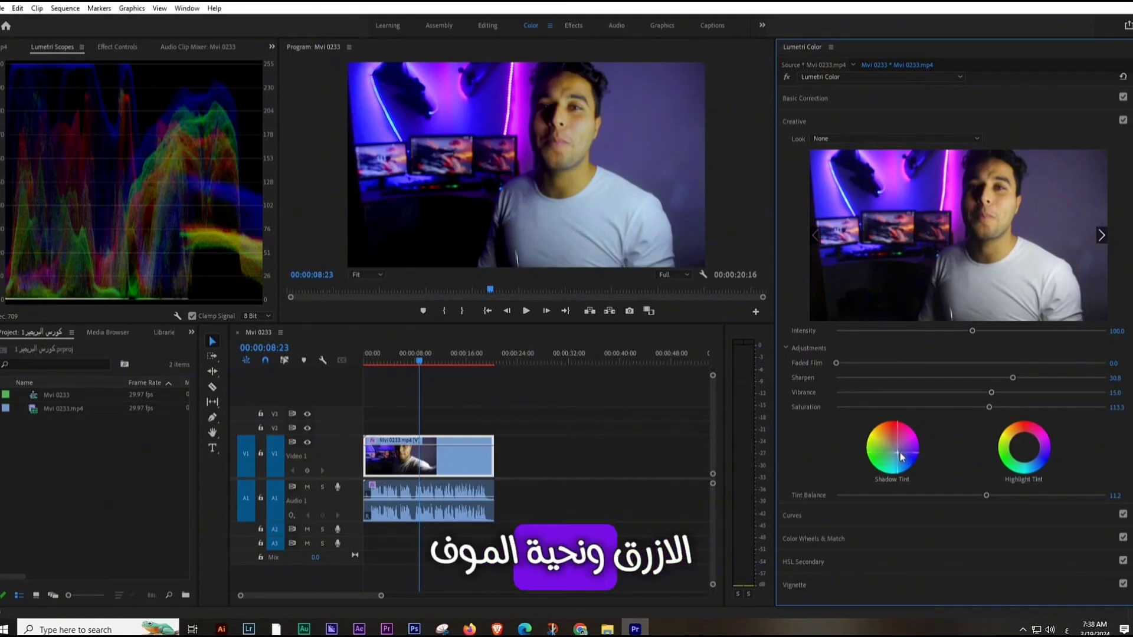
pyautogui.doubleClick(899, 453)
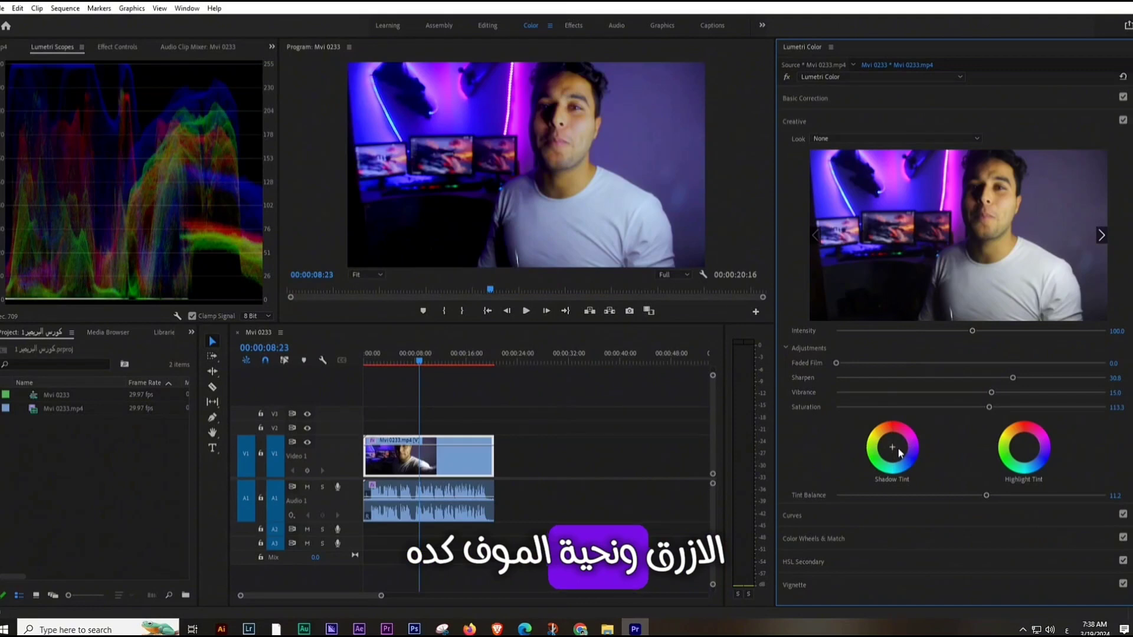
pyautogui.moveTo(899, 453); pyautogui.dragTo(895, 451)
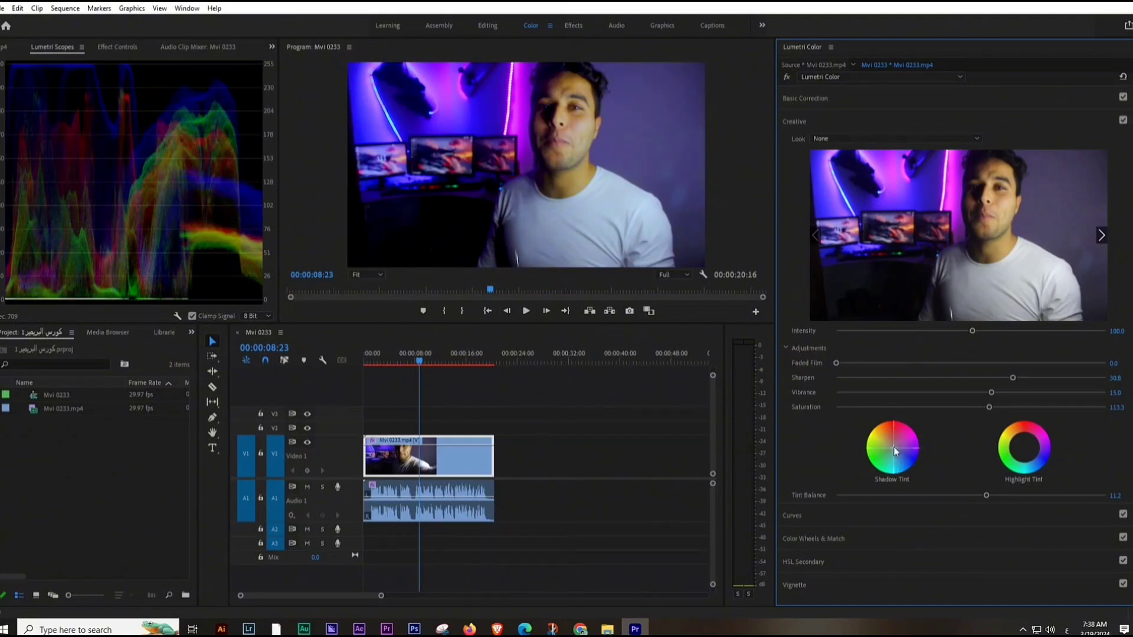
pyautogui.doubleClick(893, 452)
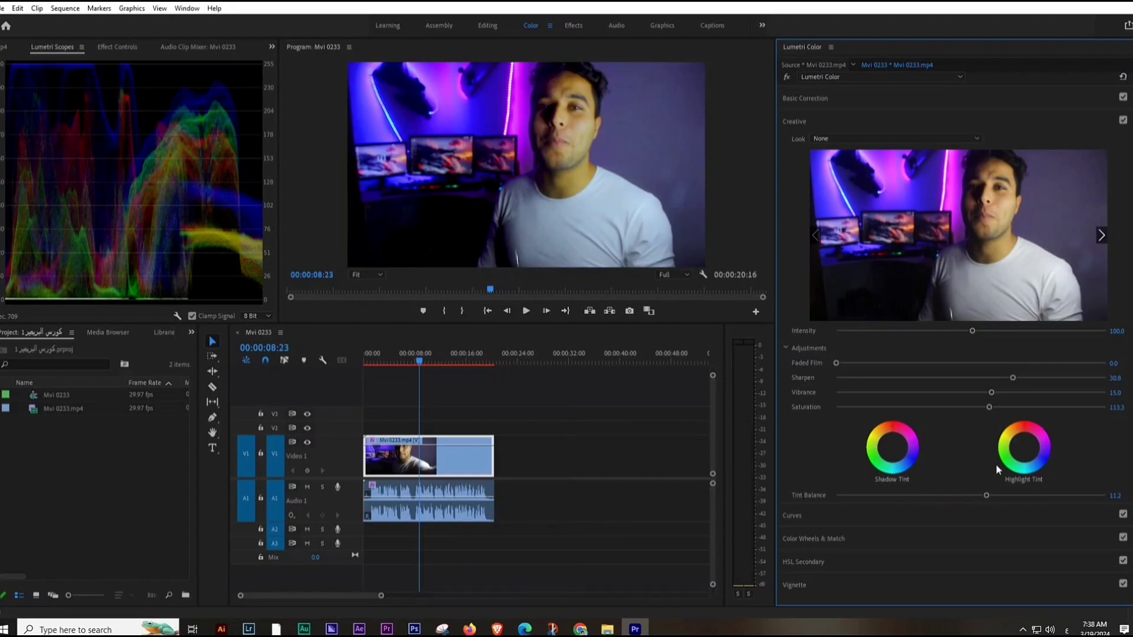
pyautogui.click(895, 453)
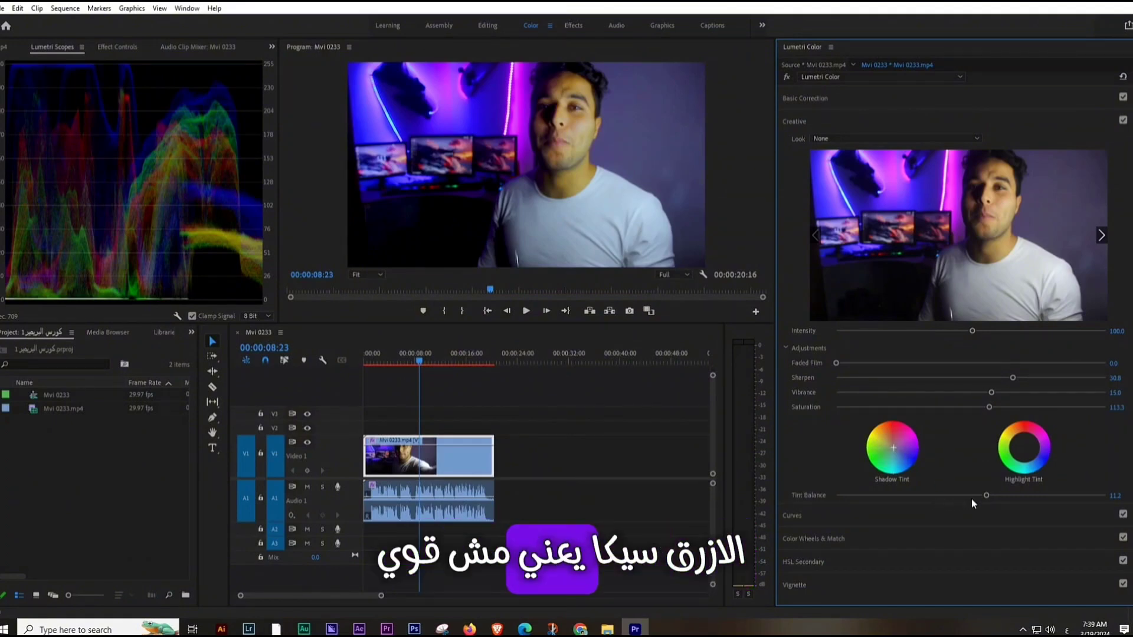
pyautogui.moveTo(986, 495)
pyautogui.mouseDown()
pyautogui.moveTo(951, 496)
pyautogui.moveTo(975, 511)
pyautogui.mouseUp()
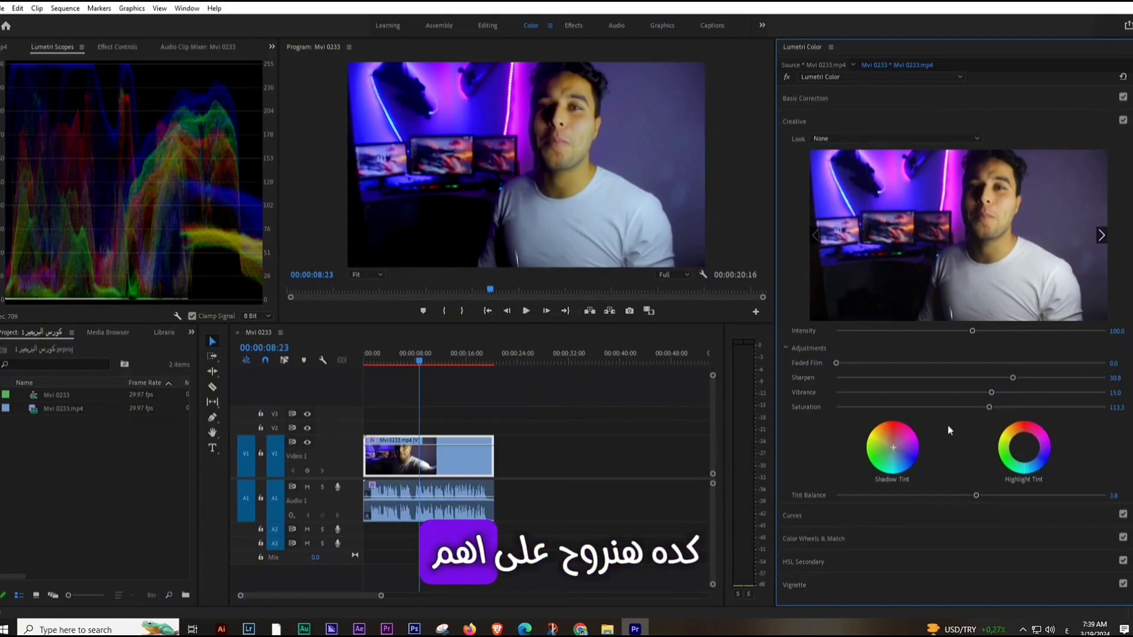
# Expand the Curves section and scroll down to the RGB Curves graph
pyautogui.click(850, 515)
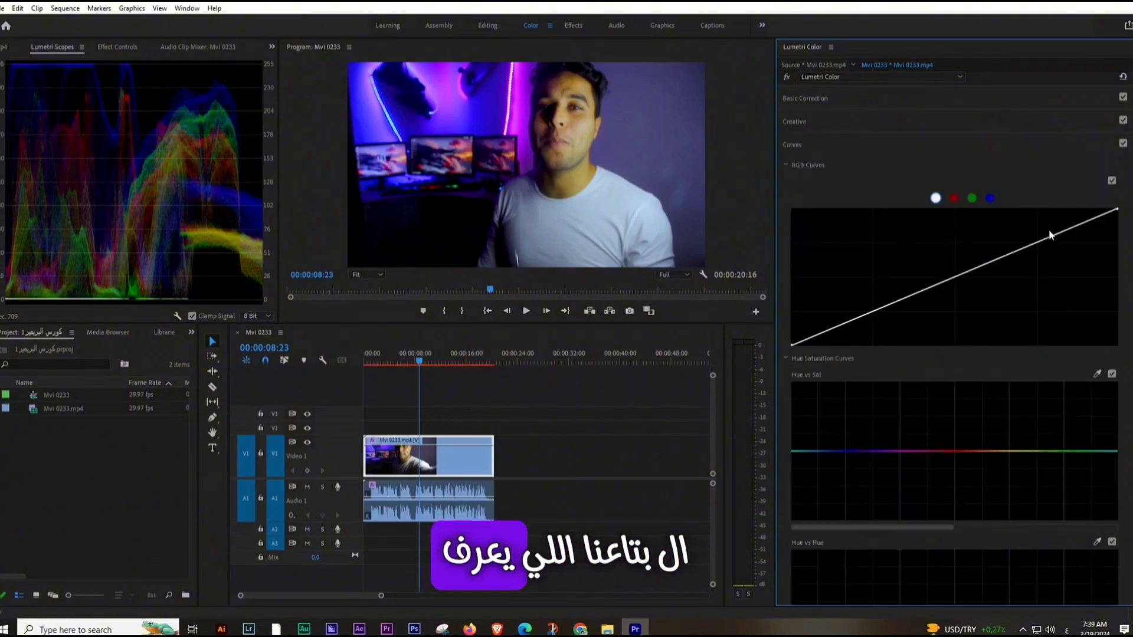
pyautogui.scroll(-1, 954, 441)
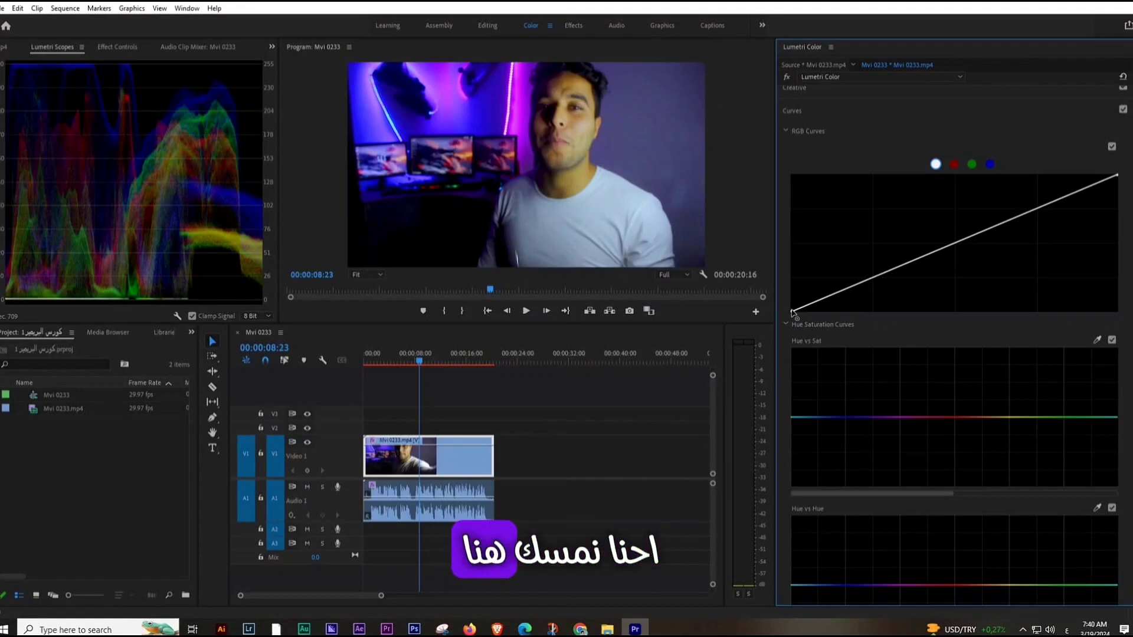
# Raise the RGB curve's black point and lower its white point slightly for faded contrast
pyautogui.moveTo(792, 311)
pyautogui.mouseDown()
pyautogui.moveTo(834, 318)
pyautogui.moveTo(835, 328)
pyautogui.moveTo(827, 317)
pyautogui.mouseUp()
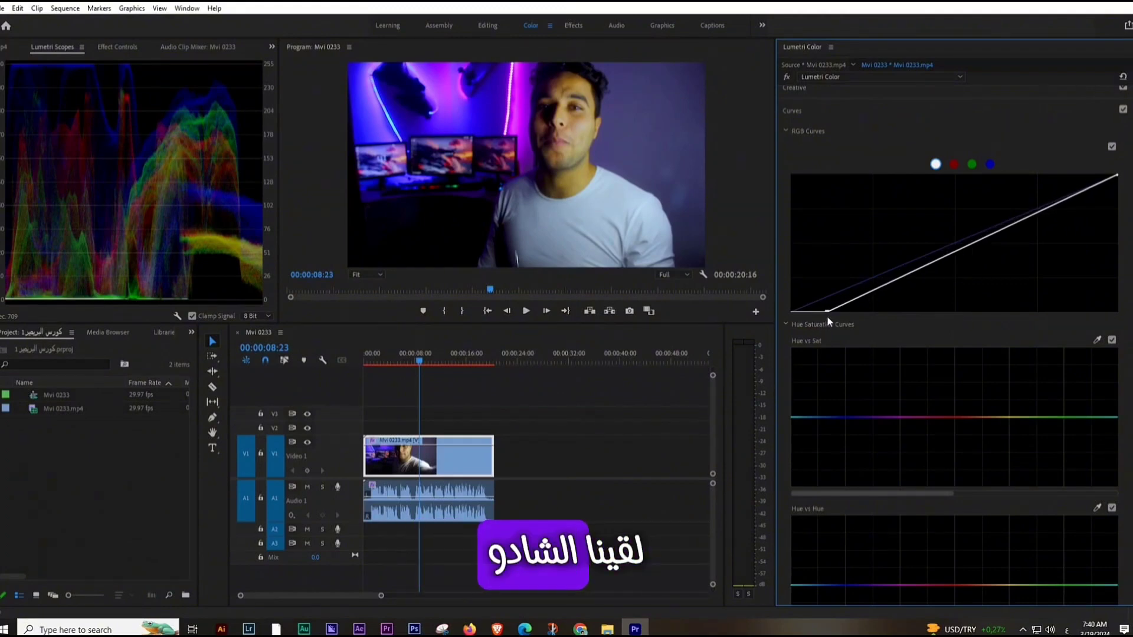
pyautogui.moveTo(826, 318)
pyautogui.mouseDown()
pyautogui.moveTo(787, 308)
pyautogui.moveTo(791, 300)
pyautogui.mouseUp()
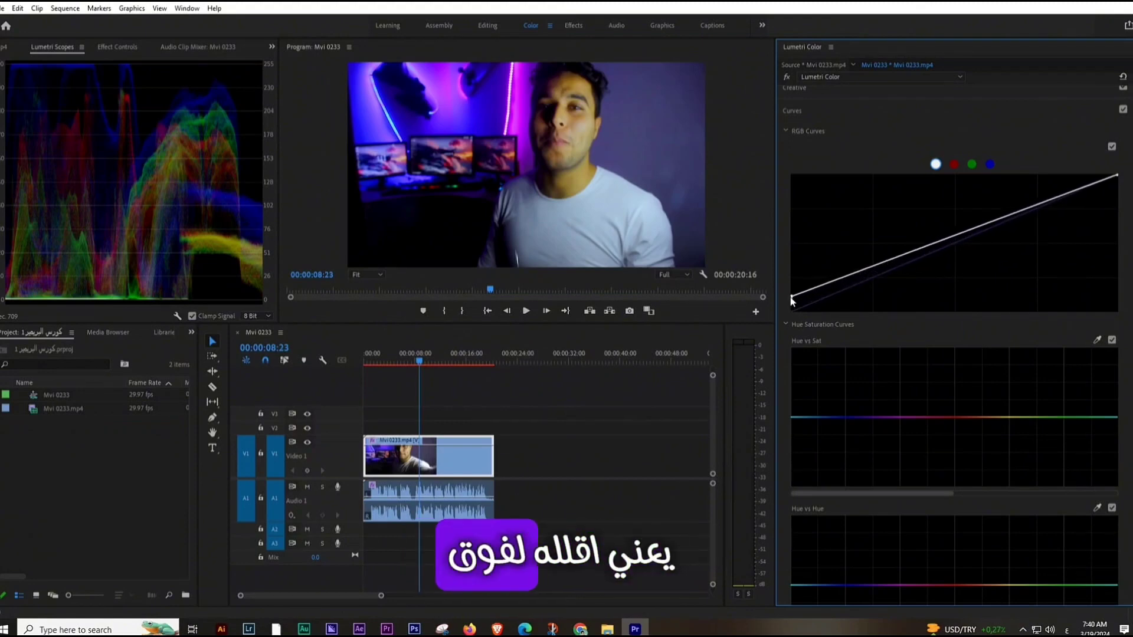
pyautogui.moveTo(792, 301); pyautogui.dragTo(791, 295)
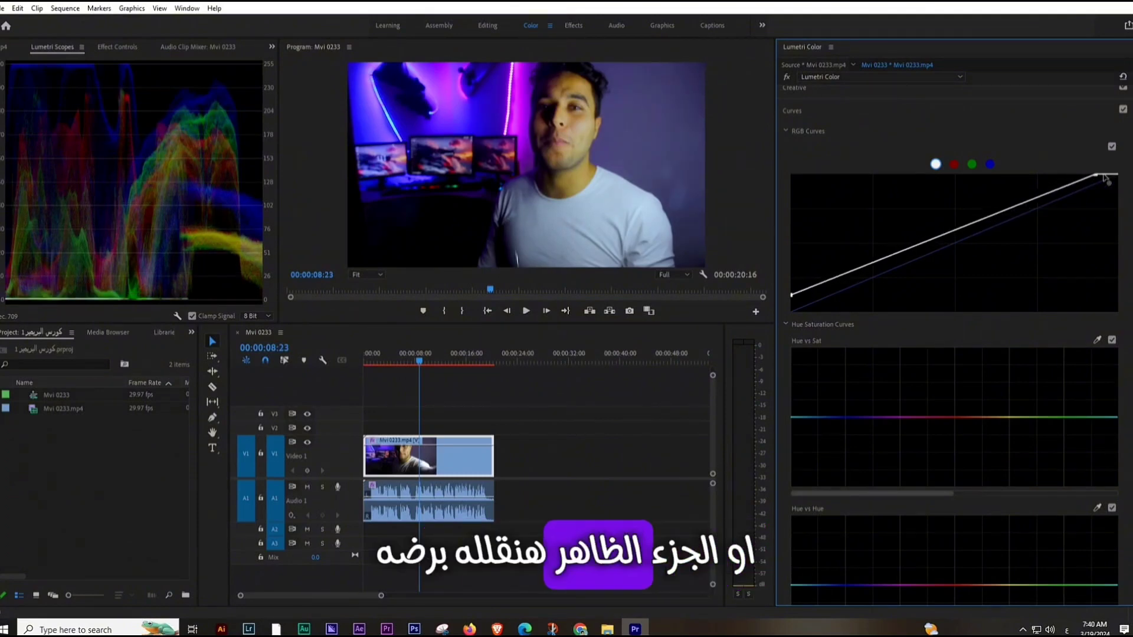
pyautogui.moveTo(1119, 176); pyautogui.dragTo(1117, 186)
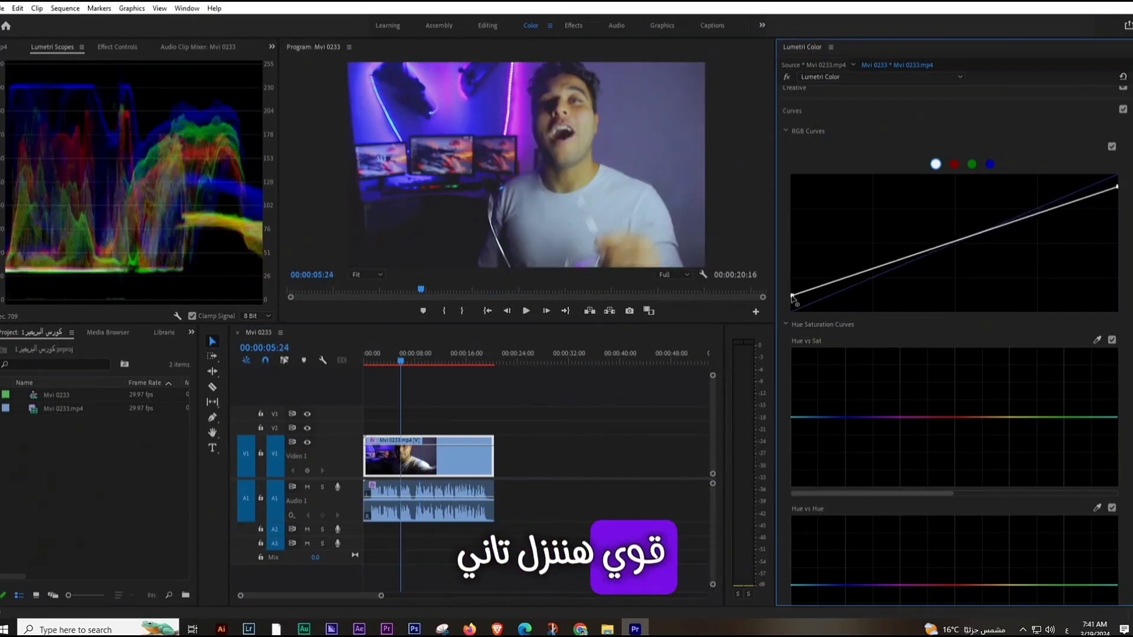
pyautogui.moveTo(791, 296); pyautogui.dragTo(791, 306)
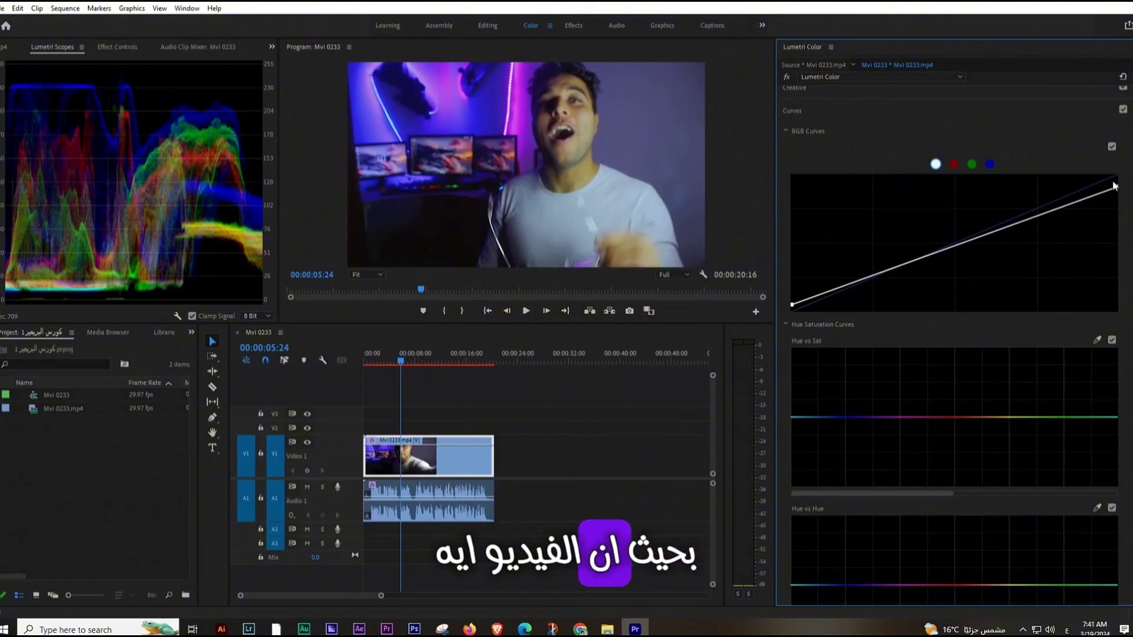
pyautogui.moveTo(1115, 188); pyautogui.dragTo(1120, 184)
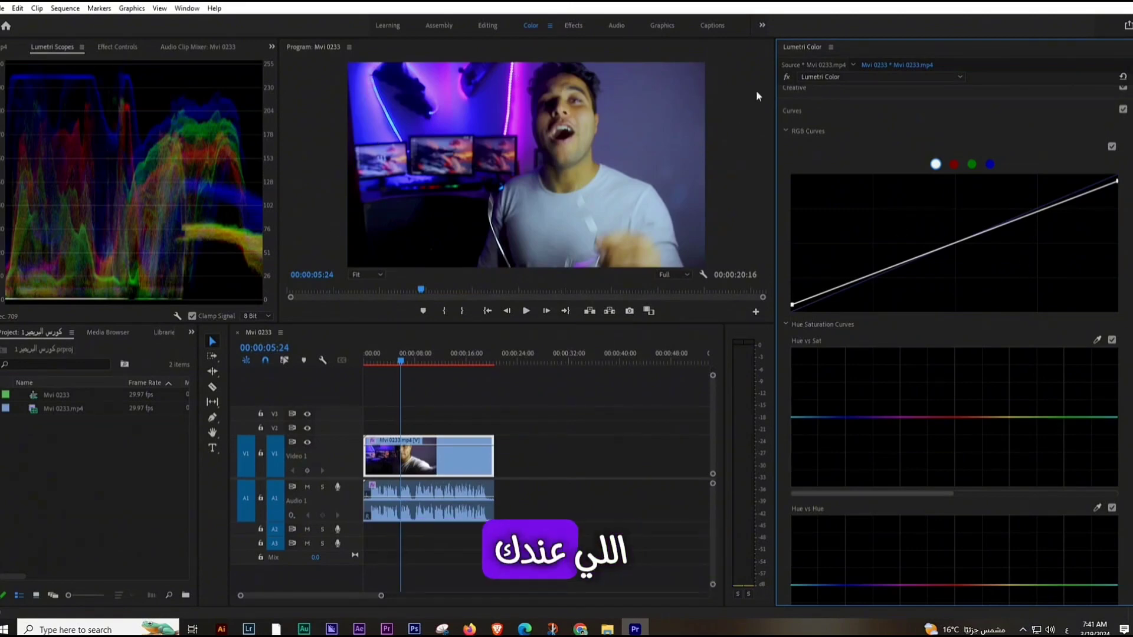
# Collapse Curves, expand Color Wheels & Match, and tint the shadows slightly
pyautogui.click(803, 111)
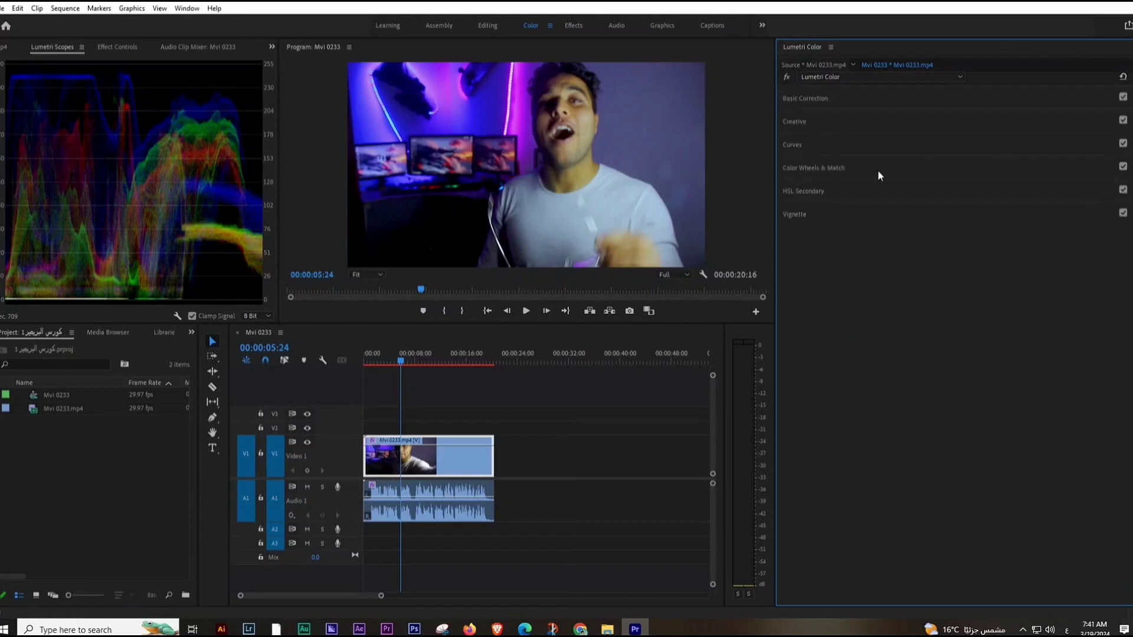
pyautogui.click(814, 168)
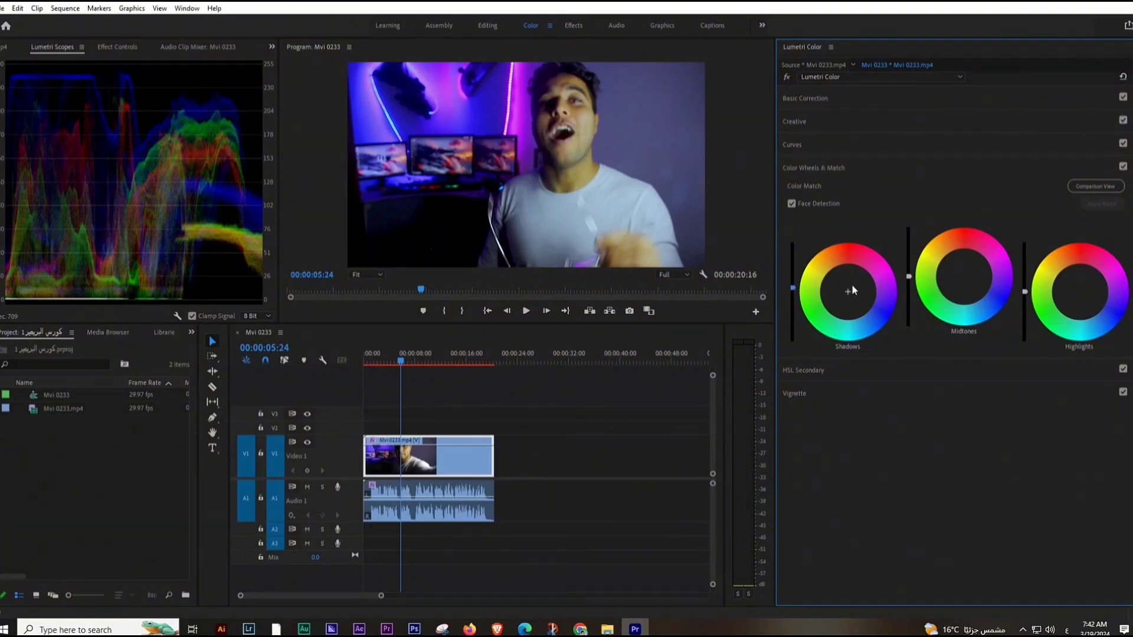
pyautogui.moveTo(851, 291); pyautogui.dragTo(851, 297)
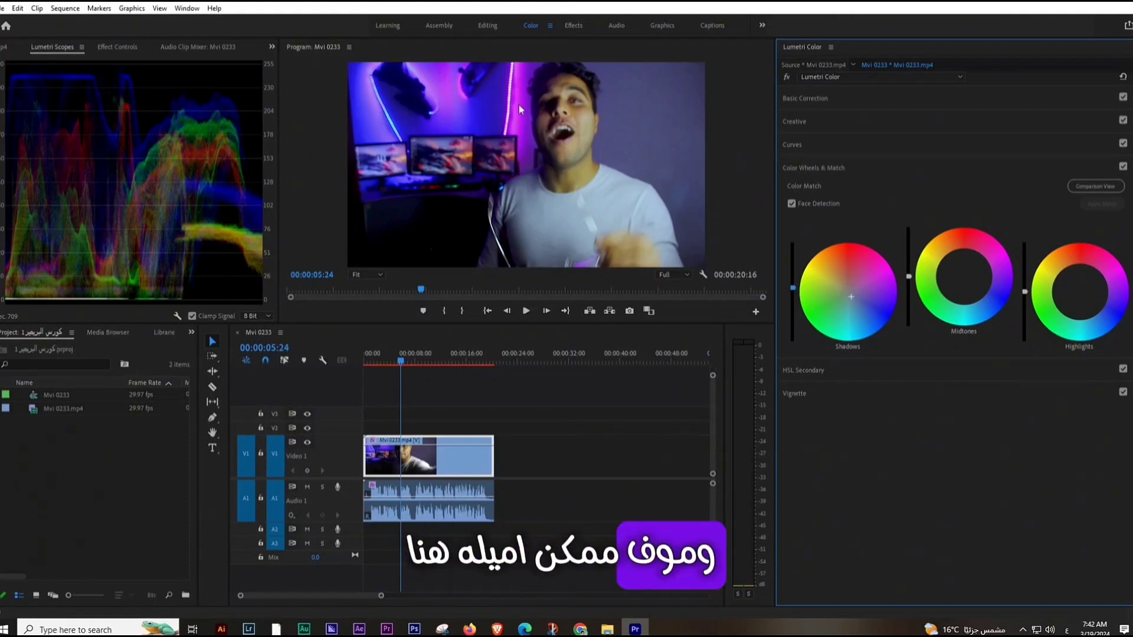
pyautogui.moveTo(859, 302); pyautogui.dragTo(859, 295)
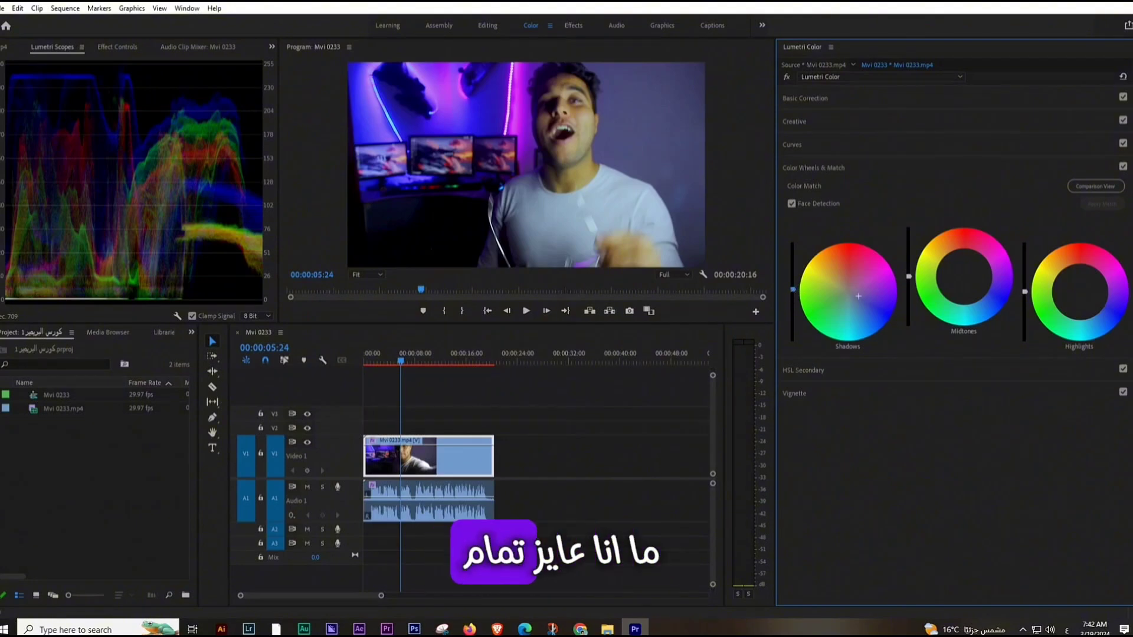
# At 00:00:11:25, brighten the midtones and give the highlights a slight colour shift
pyautogui.click(430, 369)
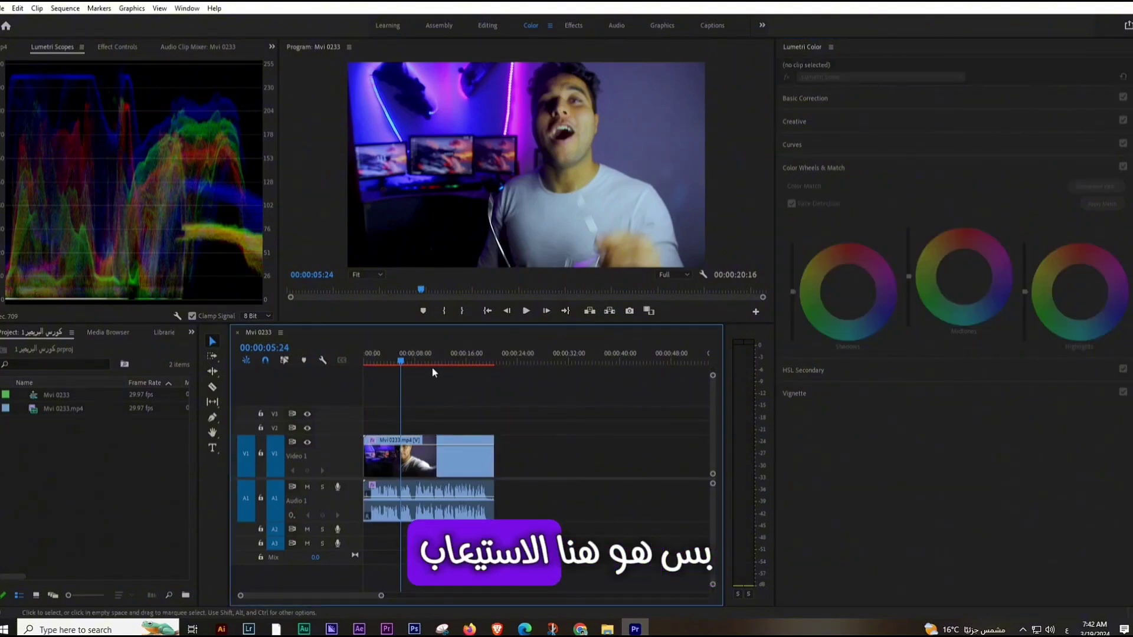
pyautogui.click(438, 359)
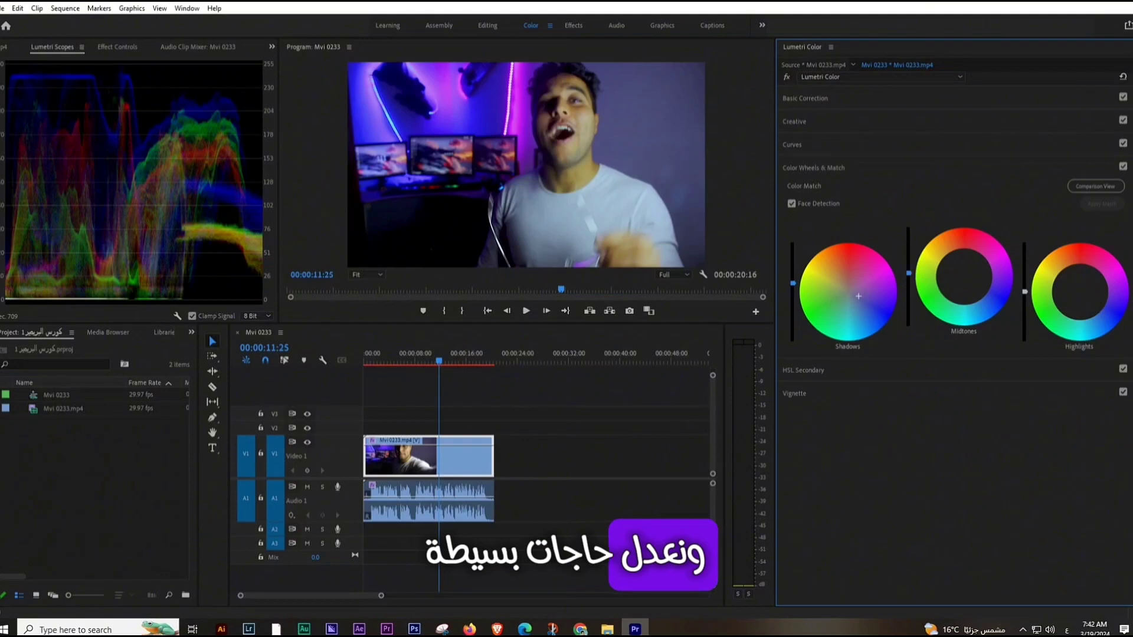
pyautogui.moveTo(909, 287); pyautogui.dragTo(908, 267)
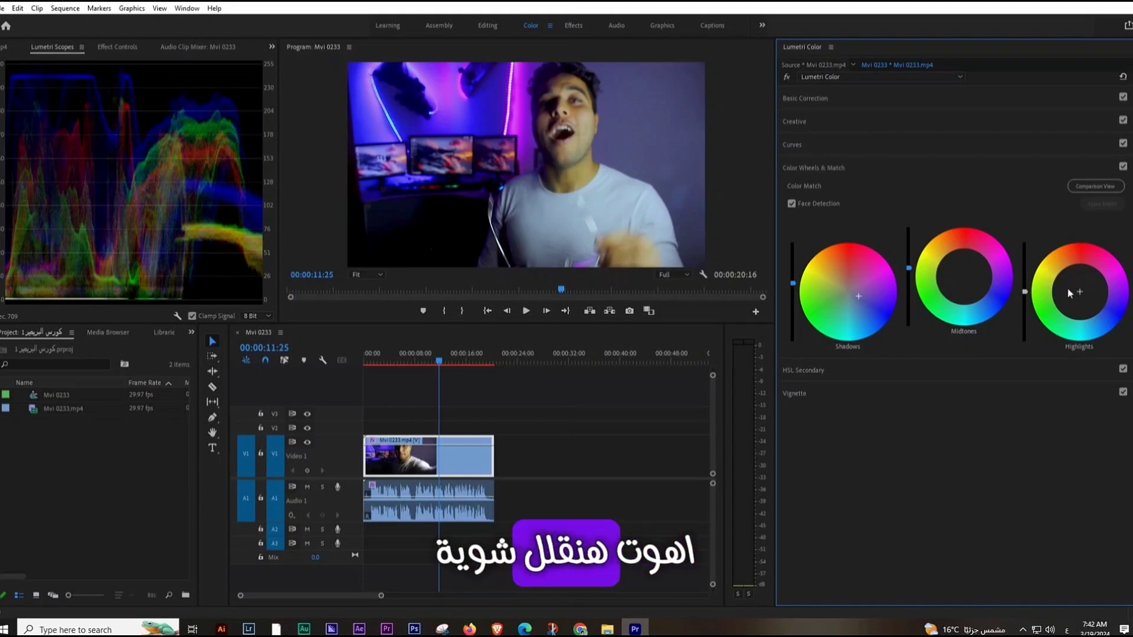
pyautogui.moveTo(1067, 288); pyautogui.dragTo(1076, 288)
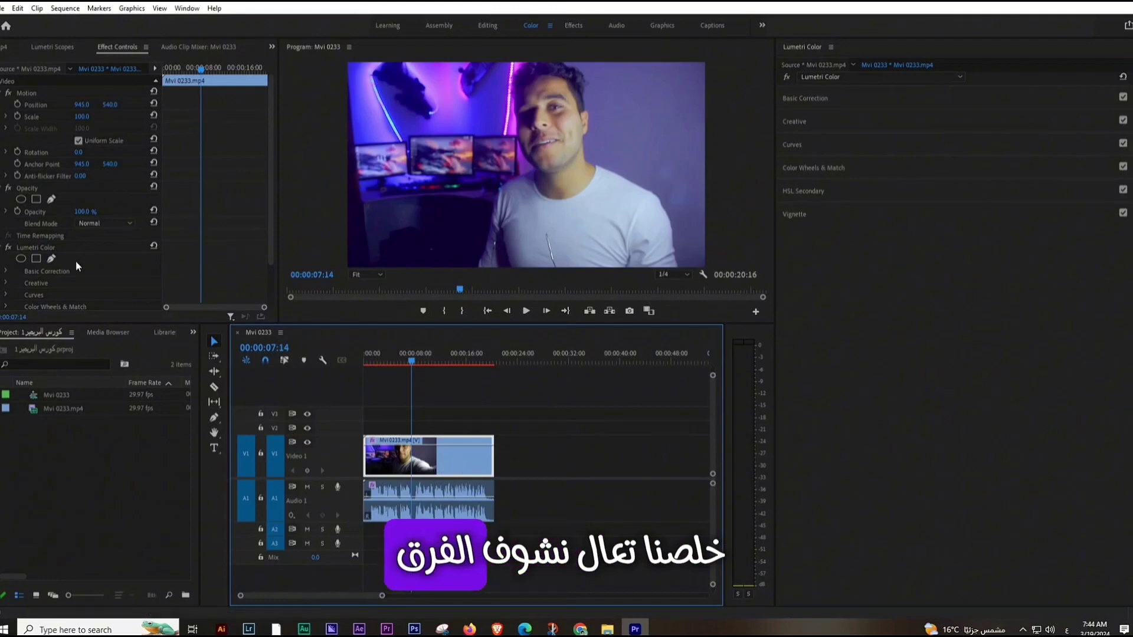
# Toggle the Lumetri Color fx switch for a before/after comparison, ending with it off
pyautogui.click(8, 248)
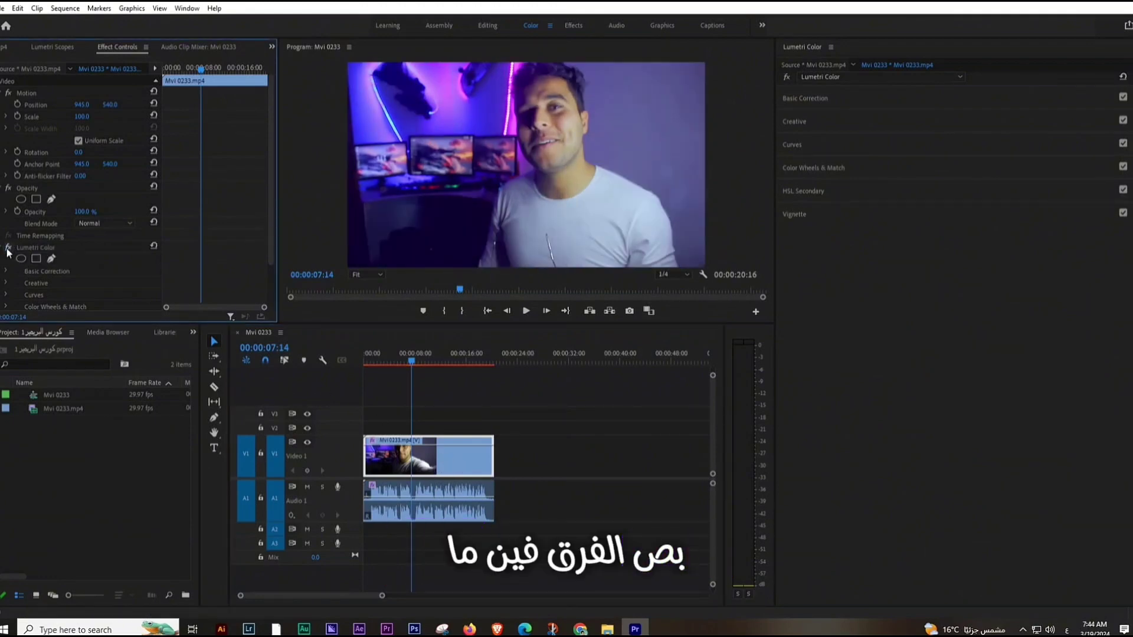
pyautogui.click(8, 248)
pyautogui.click(9, 248)
pyautogui.click(8, 248)
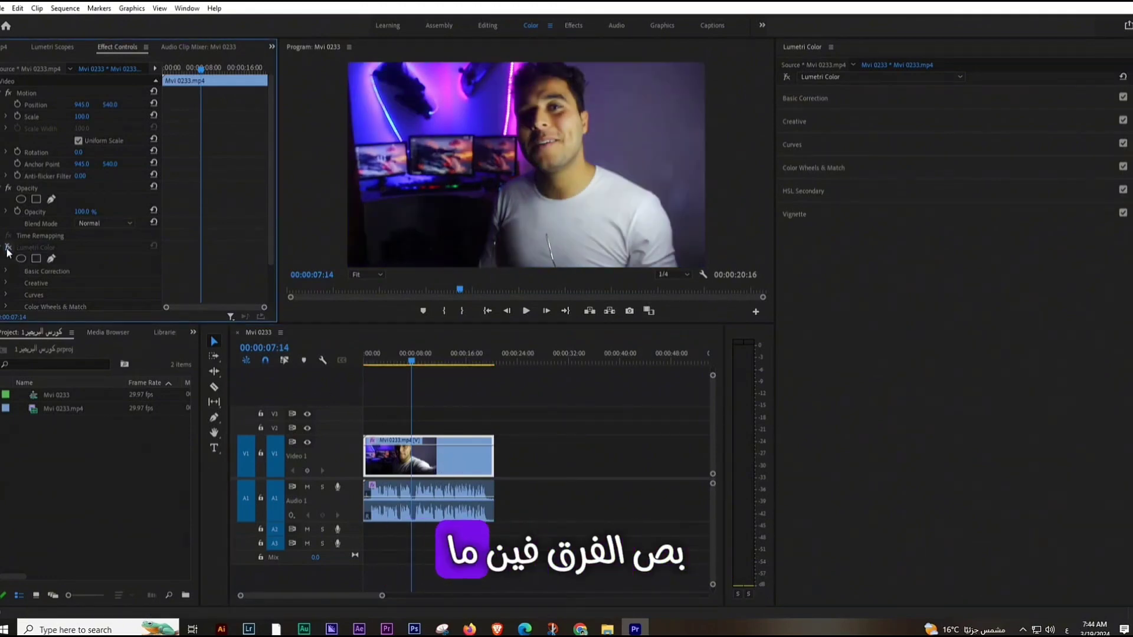